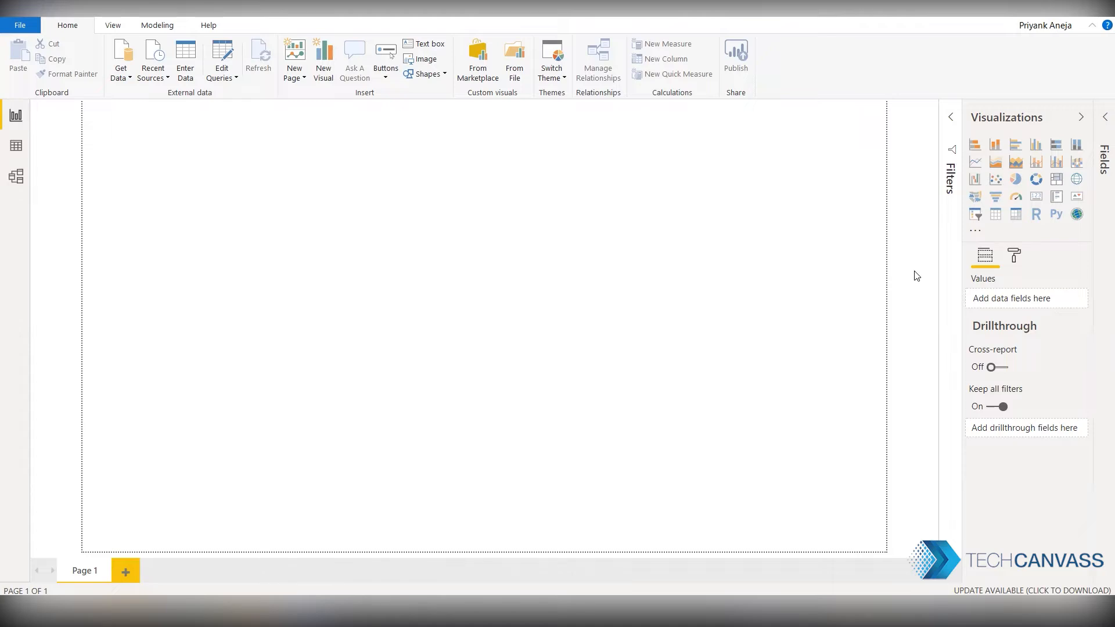
Import data from the Excel workbook Sales Data.xlsx in the Sample Data folder
{"action": "left_click", "coordinate": [232, 613]}
{"action": "left_click", "coordinate": [130, 81]}
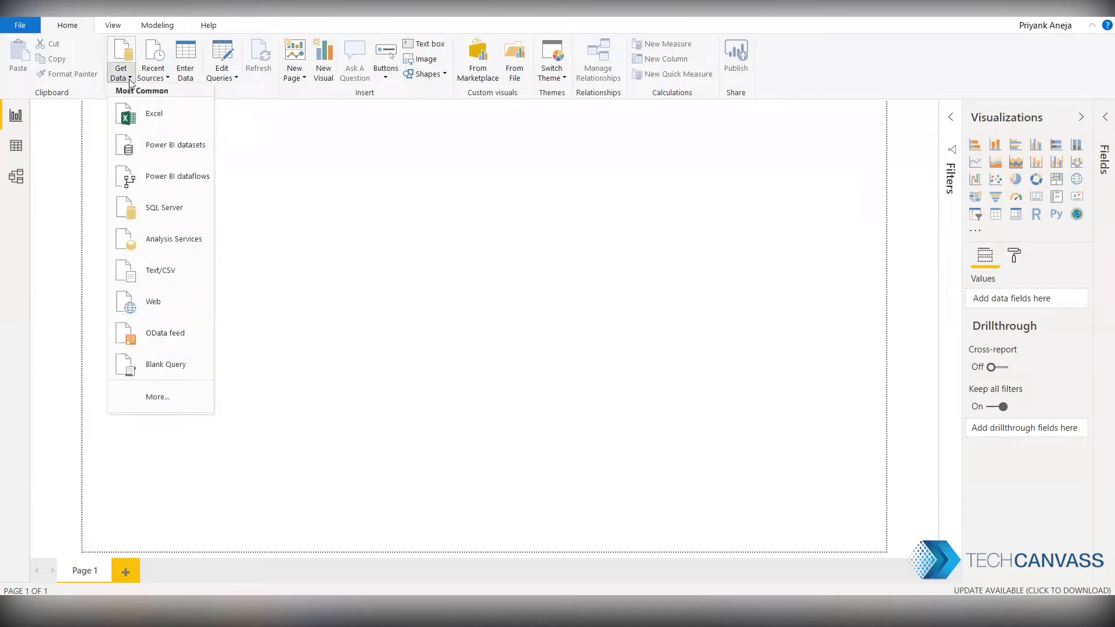
{"action": "left_click", "coordinate": [156, 116]}
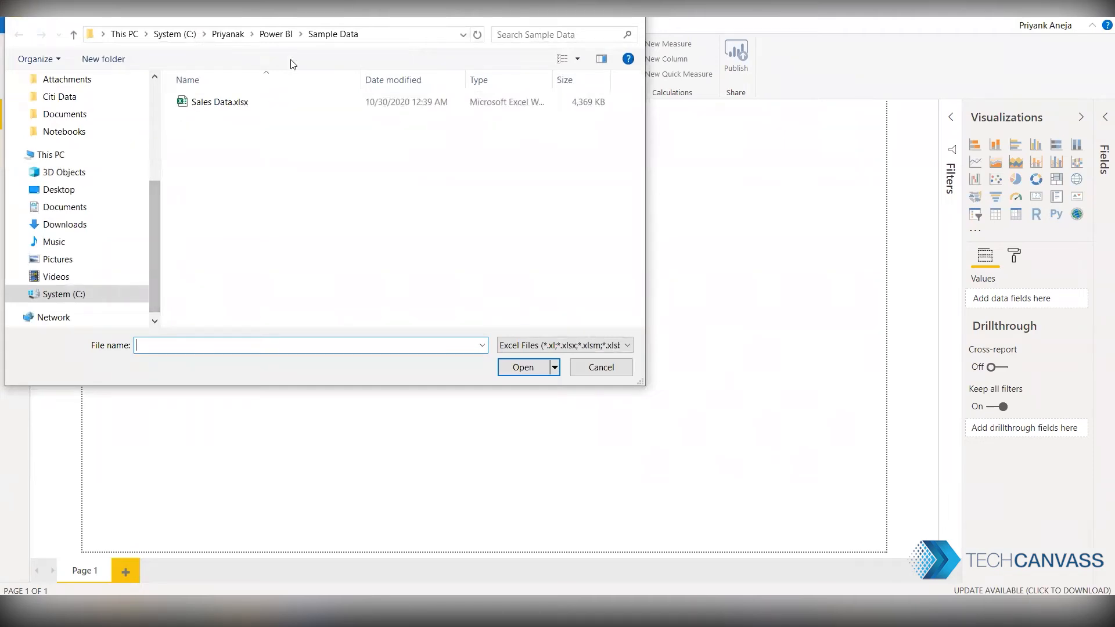
{"action": "left_click_drag", "start_coordinate": [340, 19], "coordinate": [386, 38]}
{"action": "left_click", "coordinate": [286, 121]}
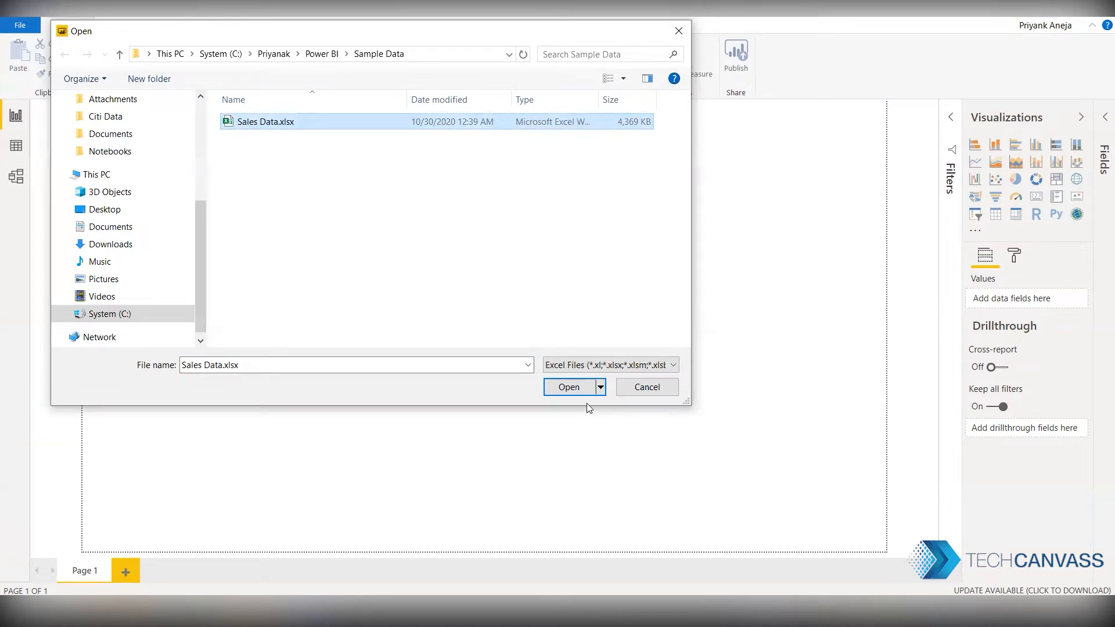
{"action": "left_click", "coordinate": [569, 387]}
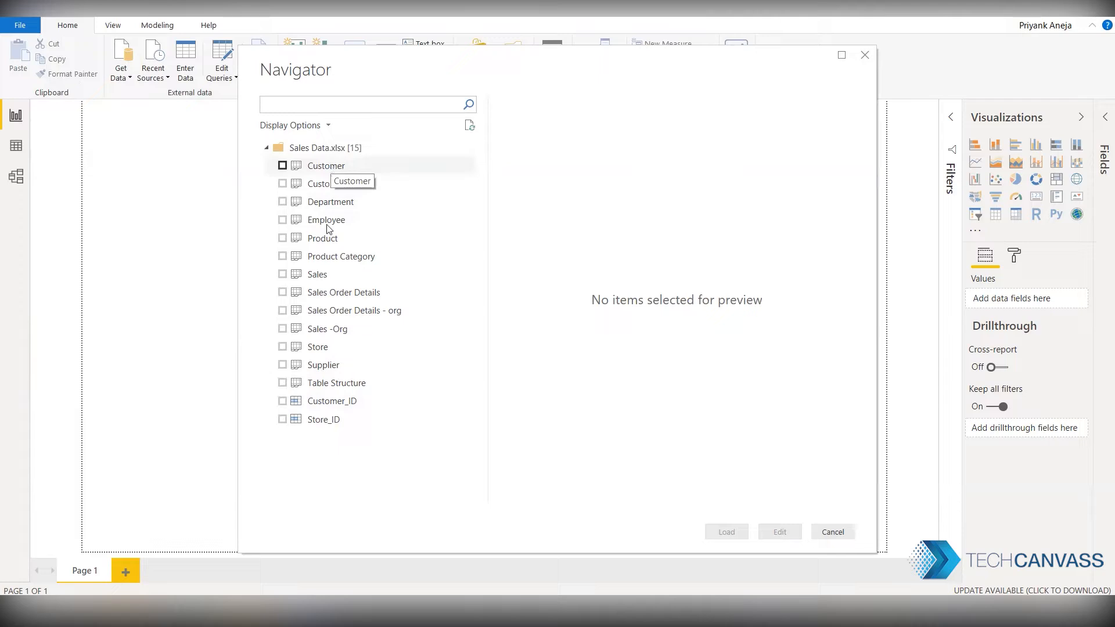
Select the Sales Order Details sheet, preview its columns and open it for editing in the query editor
{"action": "left_click", "coordinate": [282, 292]}
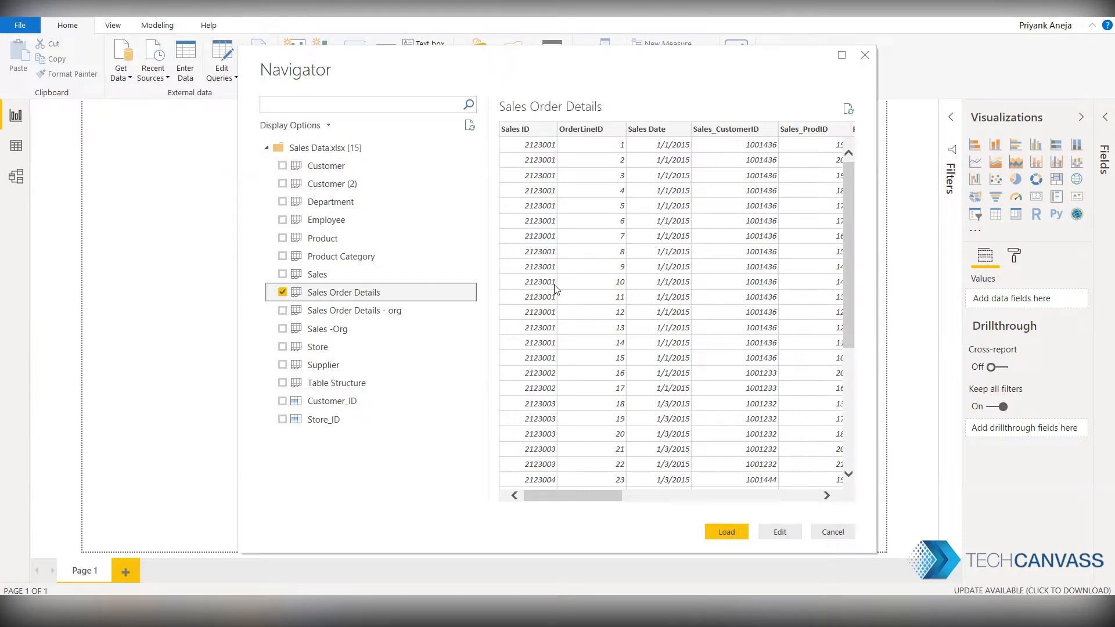
{"action": "left_click_drag", "start_coordinate": [622, 495], "coordinate": [558, 496]}
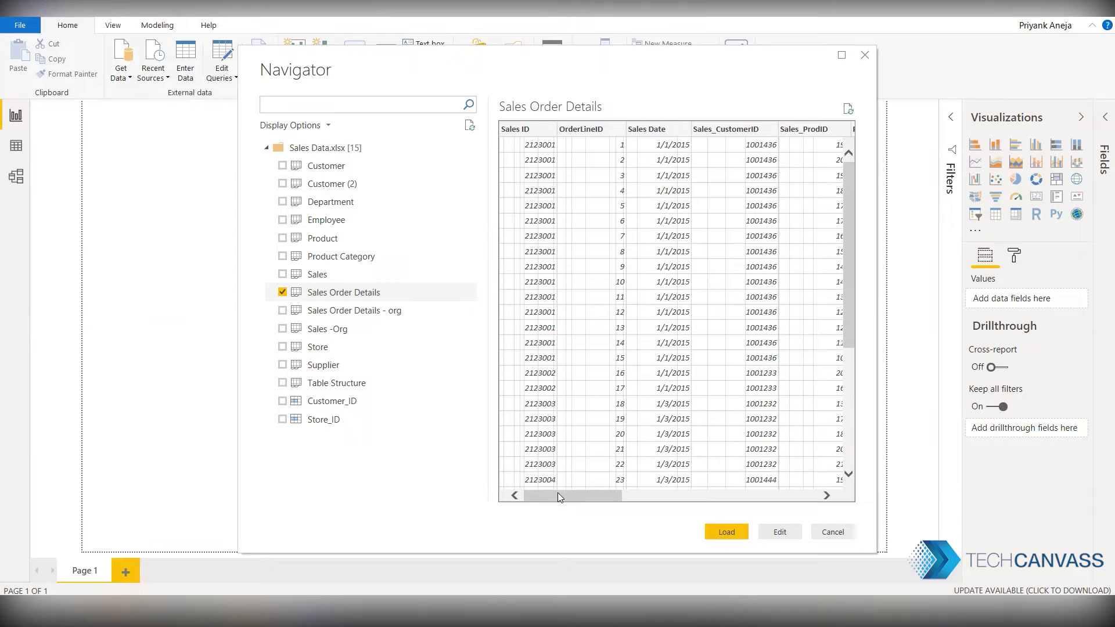
{"action": "left_click", "coordinate": [780, 532]}
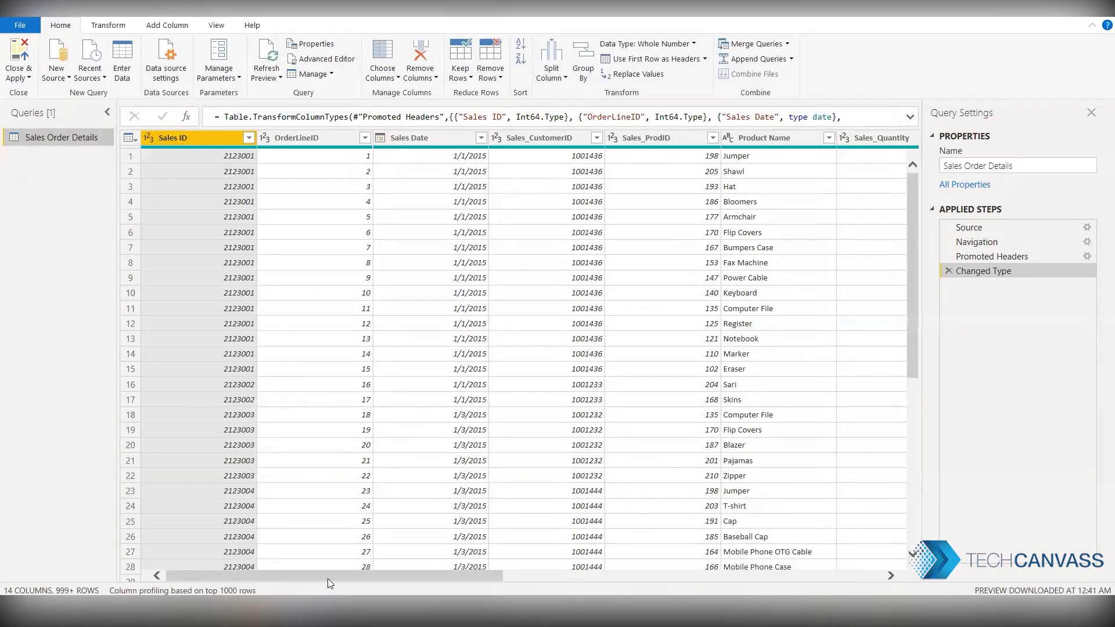
Look across the Sales Order Details columns and widen the Queries pane
{"action": "left_click_drag", "start_coordinate": [316, 577], "coordinate": [606, 584]}
{"action": "left_click", "coordinate": [196, 575]}
{"action": "left_click_drag", "start_coordinate": [117, 181], "coordinate": [174, 187]}
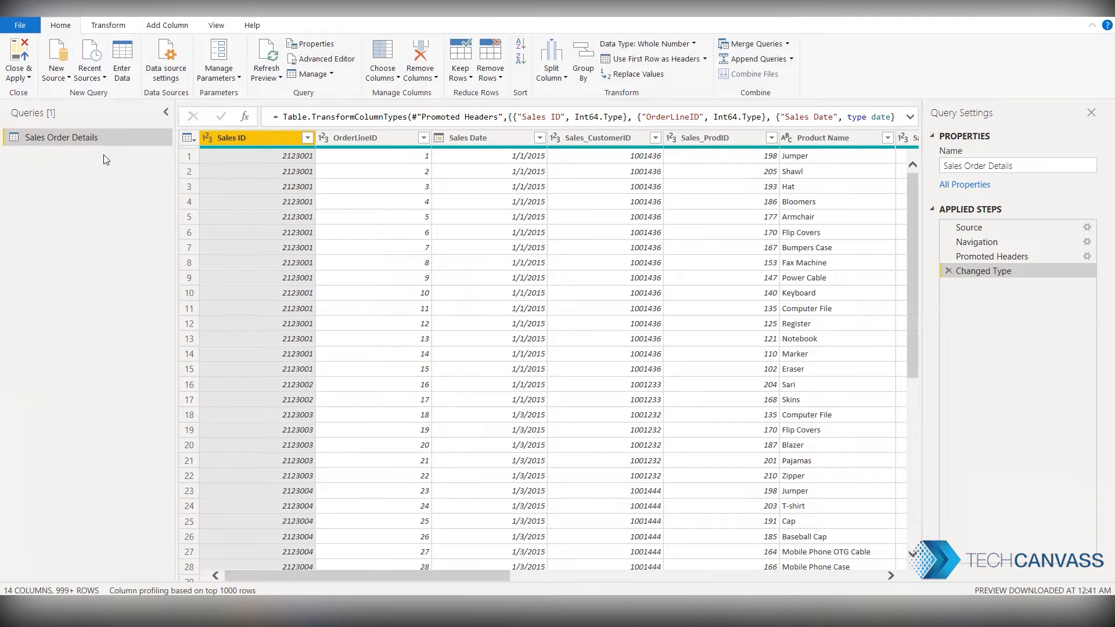
Examine the query name and the results of the Source, Navigation and Promoted Headers applied steps
{"action": "left_click_drag", "start_coordinate": [1034, 167], "coordinate": [944, 167]}
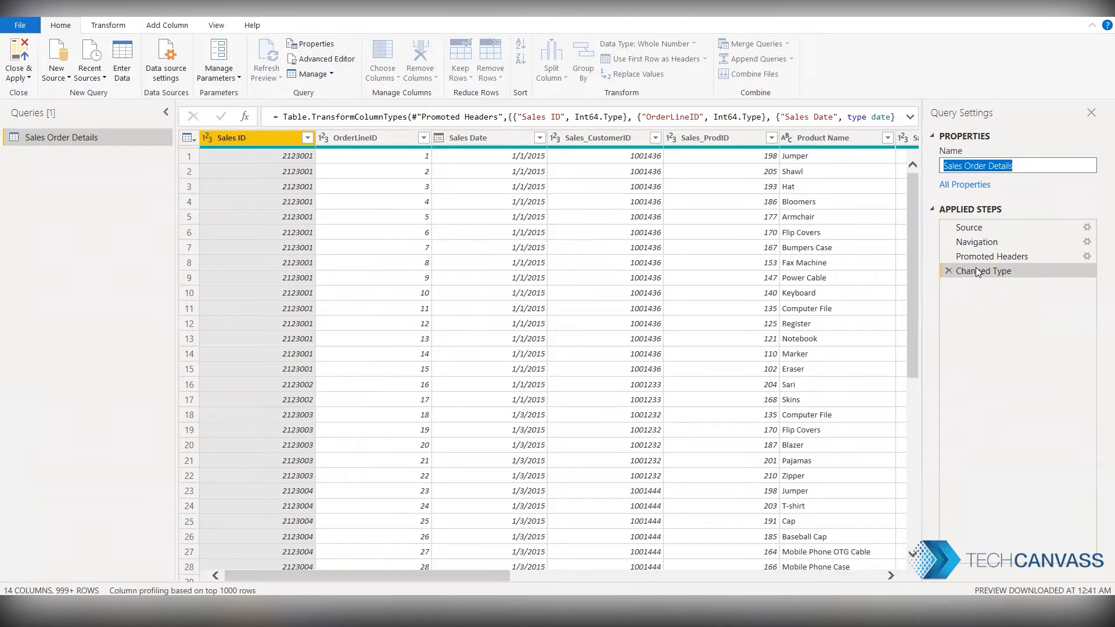
{"action": "left_click", "coordinate": [973, 228]}
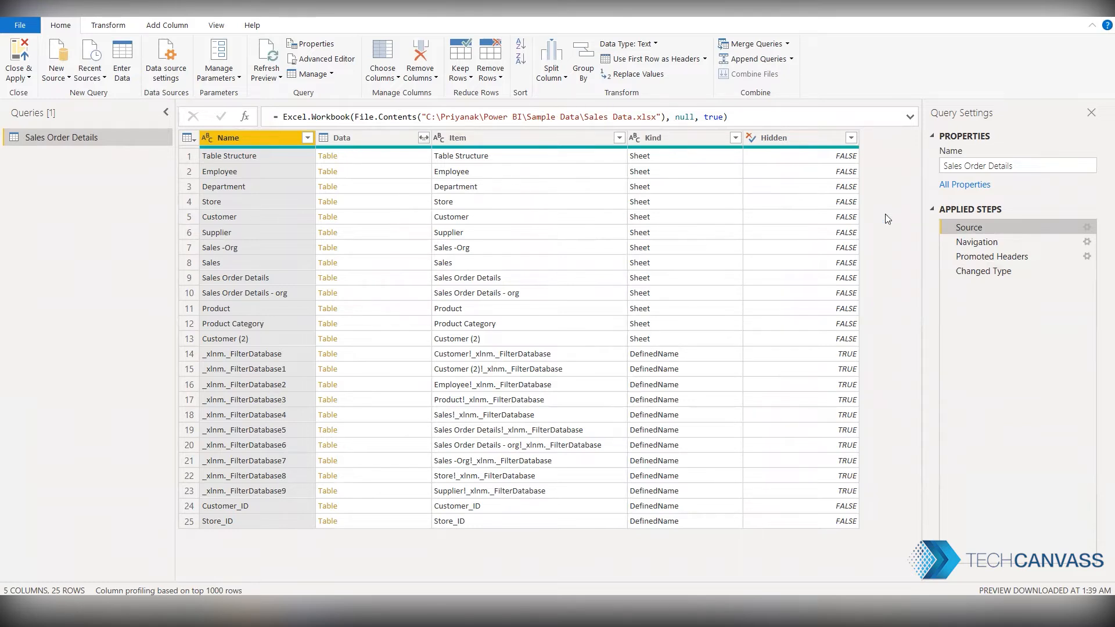
{"action": "left_click", "coordinate": [981, 243]}
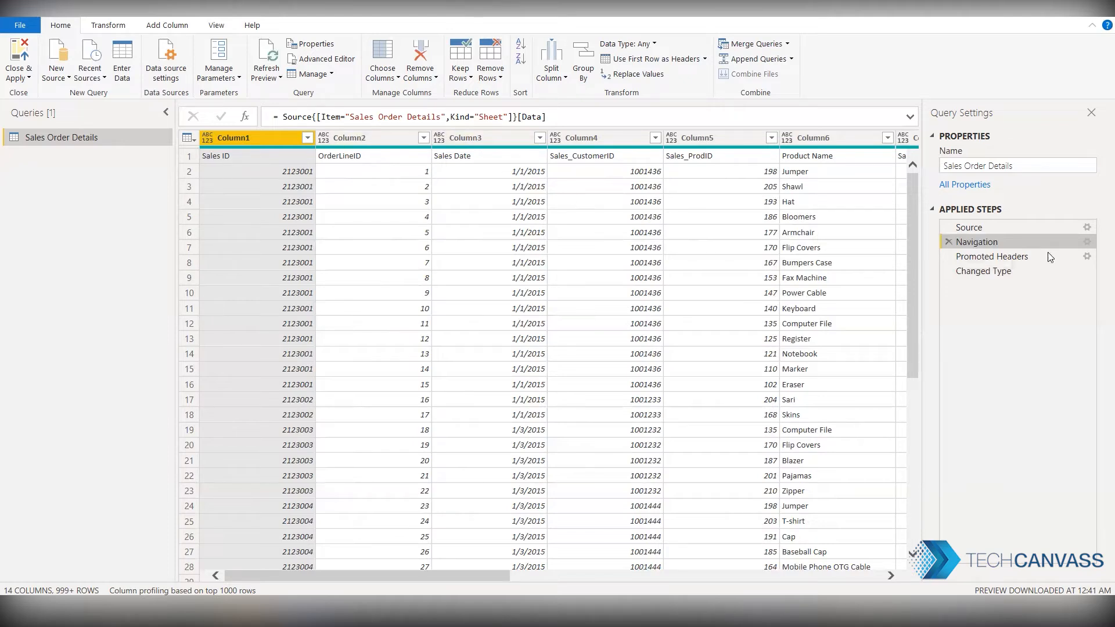
{"action": "left_click", "coordinate": [975, 260]}
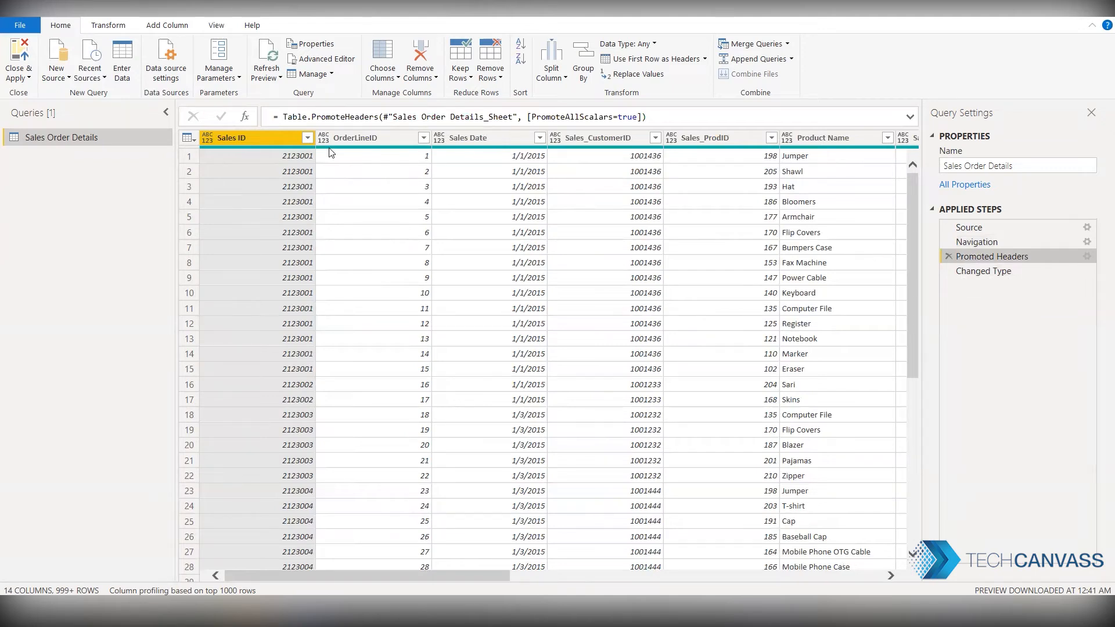
{"action": "mouse_move", "coordinate": [331, 149]}
Delete the Changed Type and Promoted Headers steps and set the first row as headers again
{"action": "left_click", "coordinate": [946, 273]}
{"action": "left_click", "coordinate": [949, 256]}
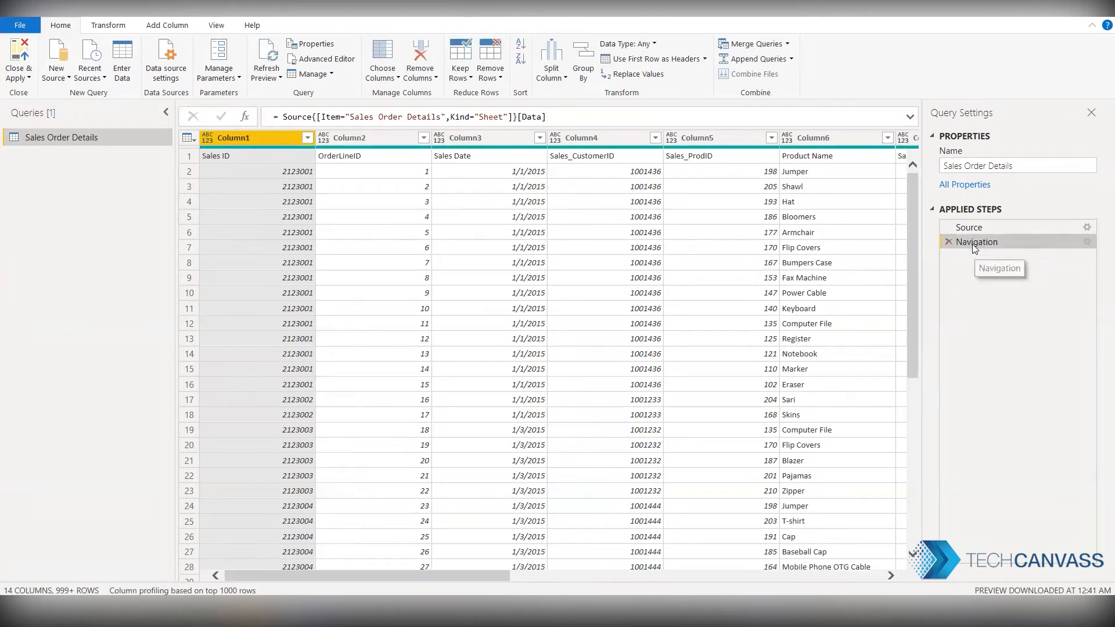
{"action": "left_click", "coordinate": [650, 59]}
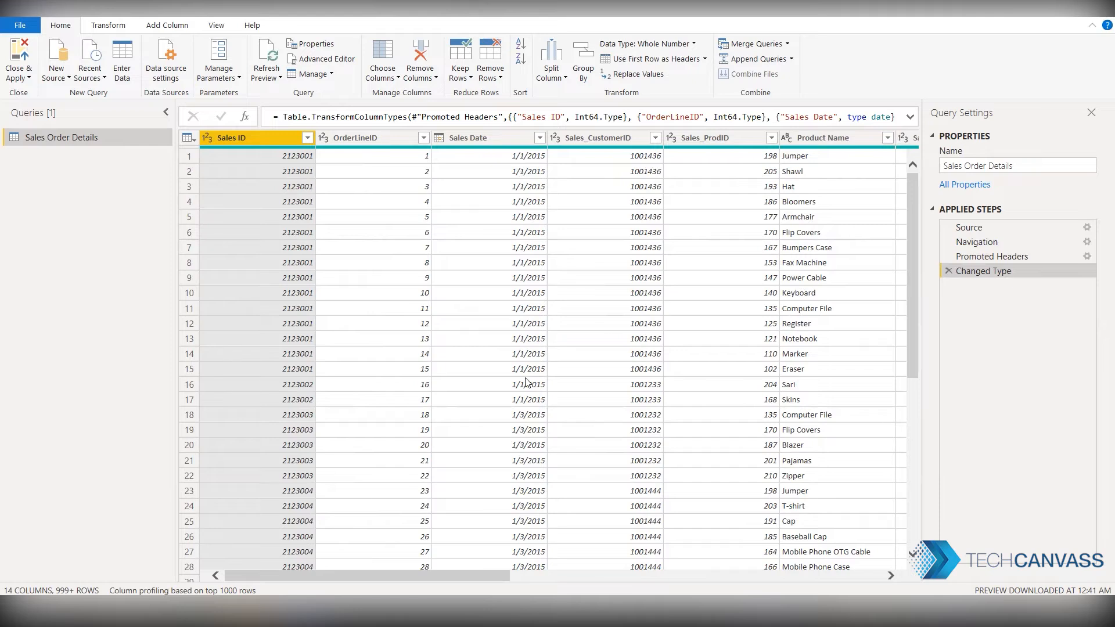
Apply the query changes, close the query editor and expand the Fields list in the report
{"action": "left_click", "coordinate": [28, 79]}
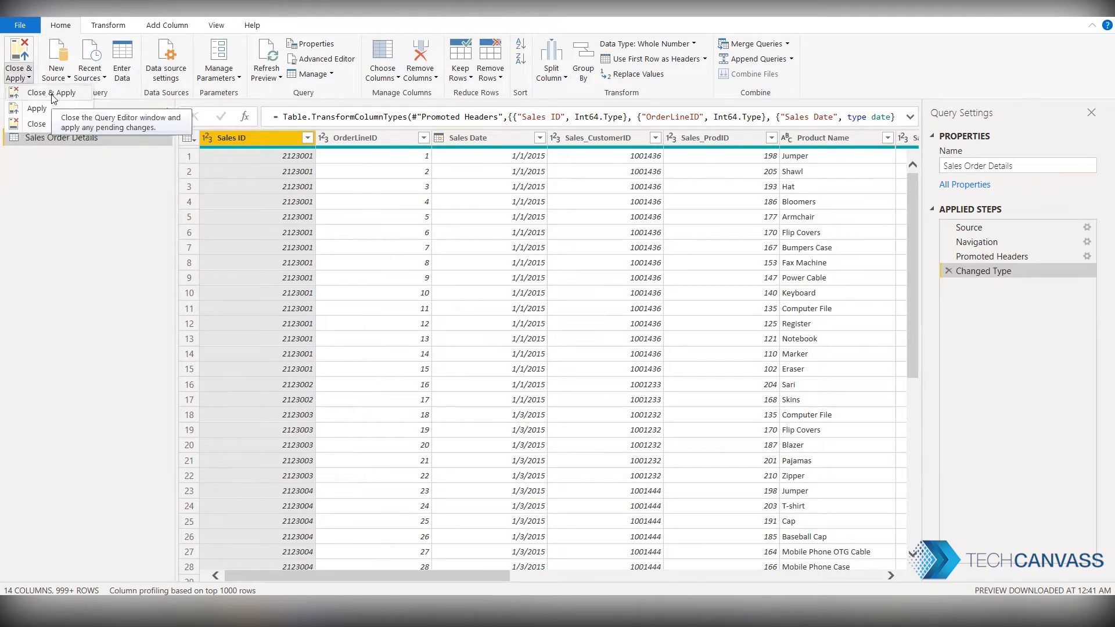
{"action": "left_click", "coordinate": [48, 95]}
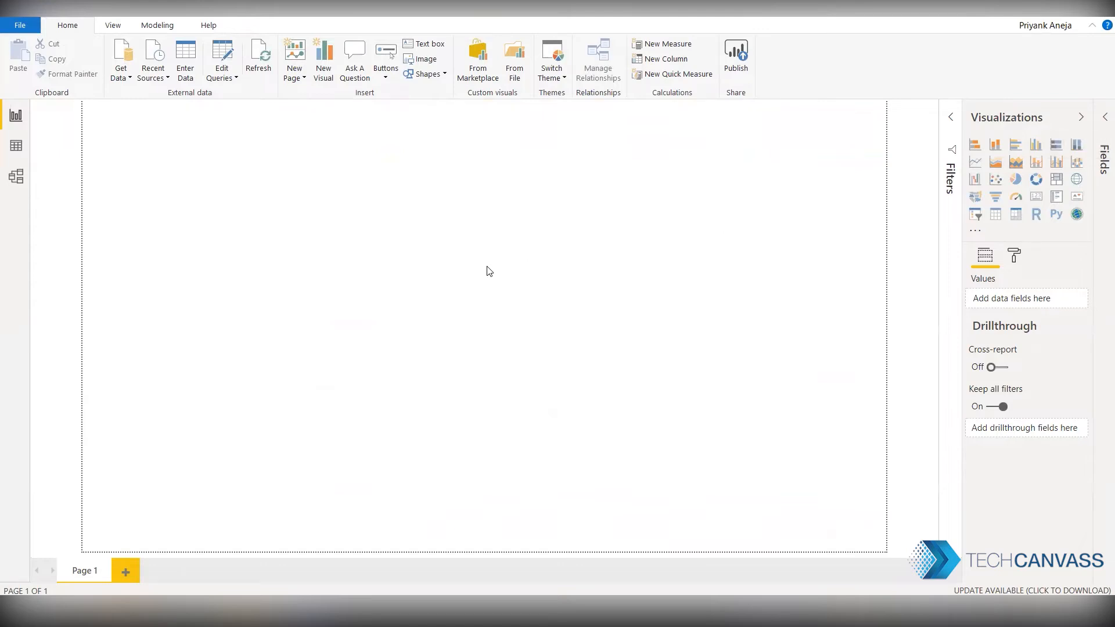
{"action": "left_click", "coordinate": [1102, 122]}
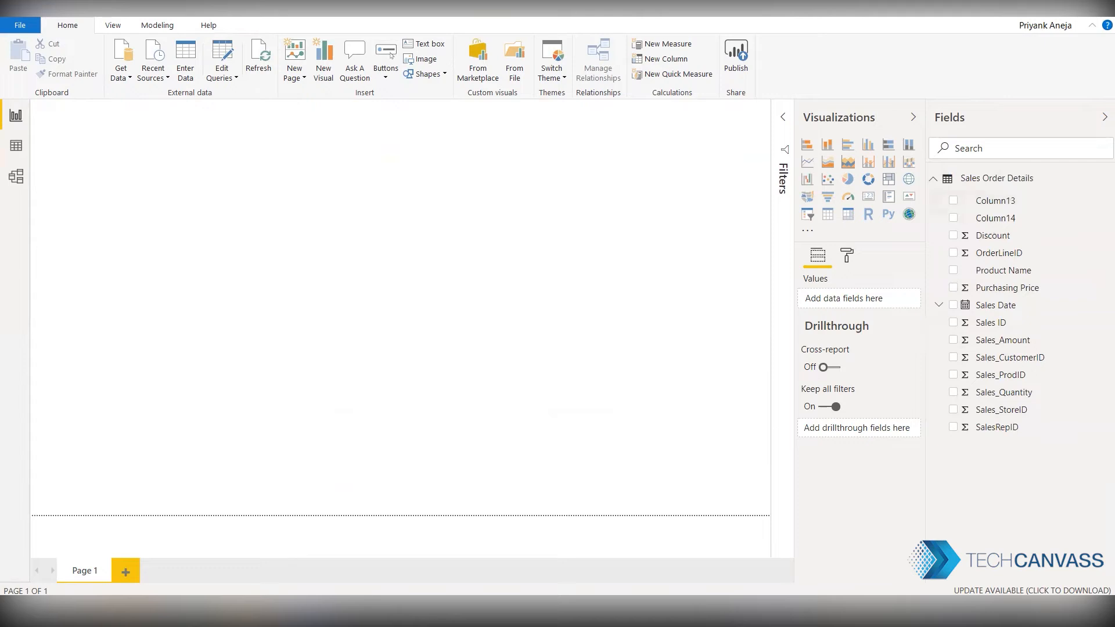
View the loaded Sales Order Details rows in the data view and return to the report view
{"action": "left_click", "coordinate": [16, 148]}
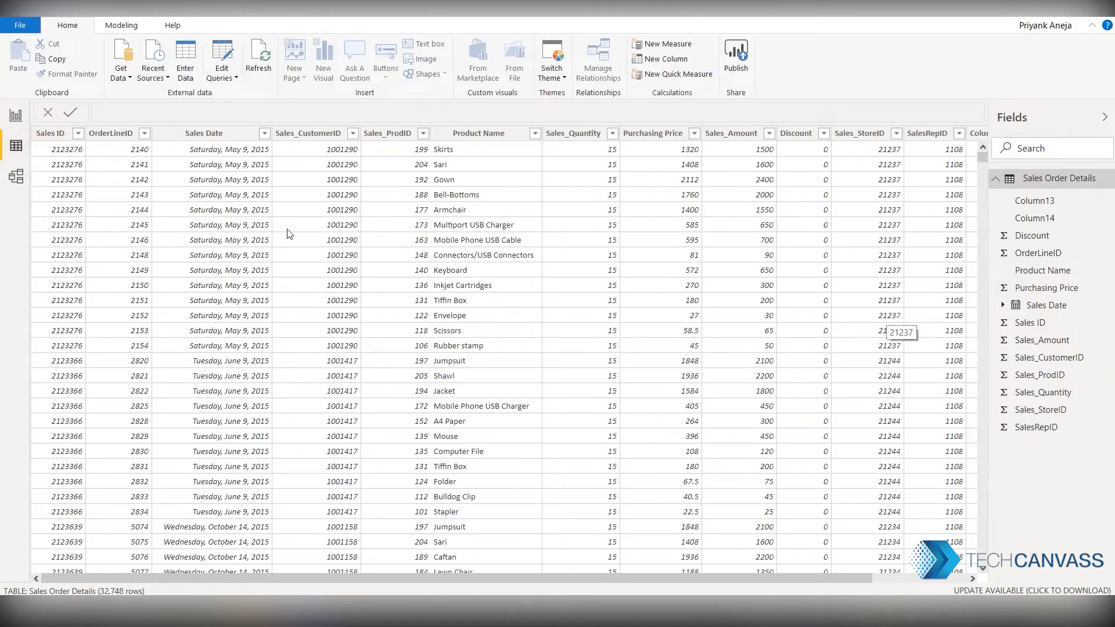
{"action": "left_click", "coordinate": [16, 116]}
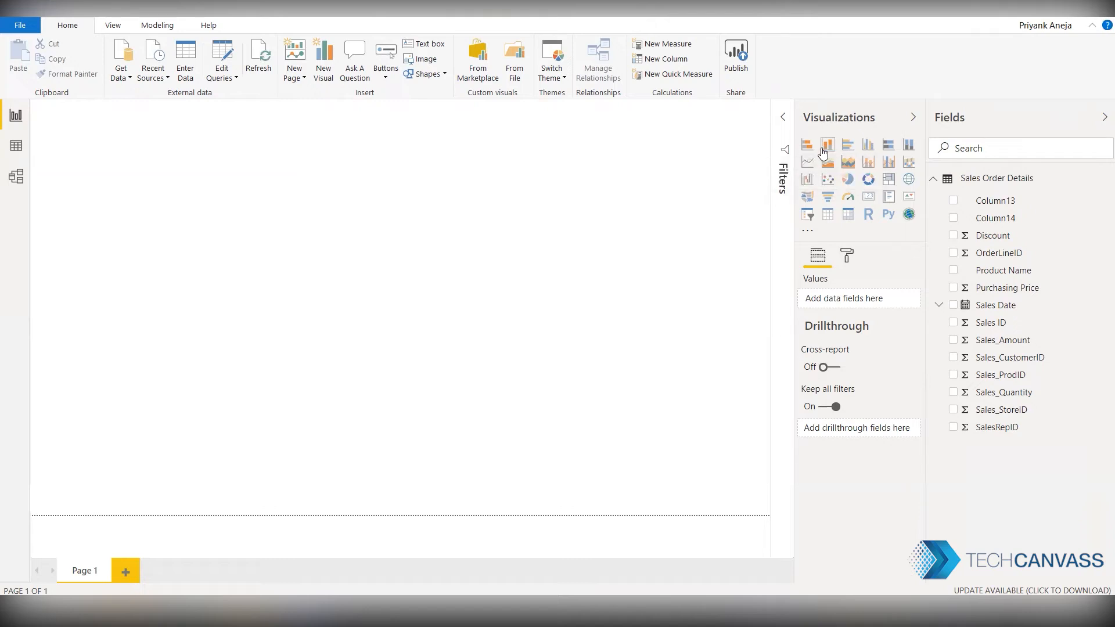
Add a clustered column chart to the report page with Sales_Amount as its value
{"action": "left_click", "coordinate": [869, 145]}
{"action": "left_click_drag", "start_coordinate": [197, 260], "coordinate": [300, 333]}
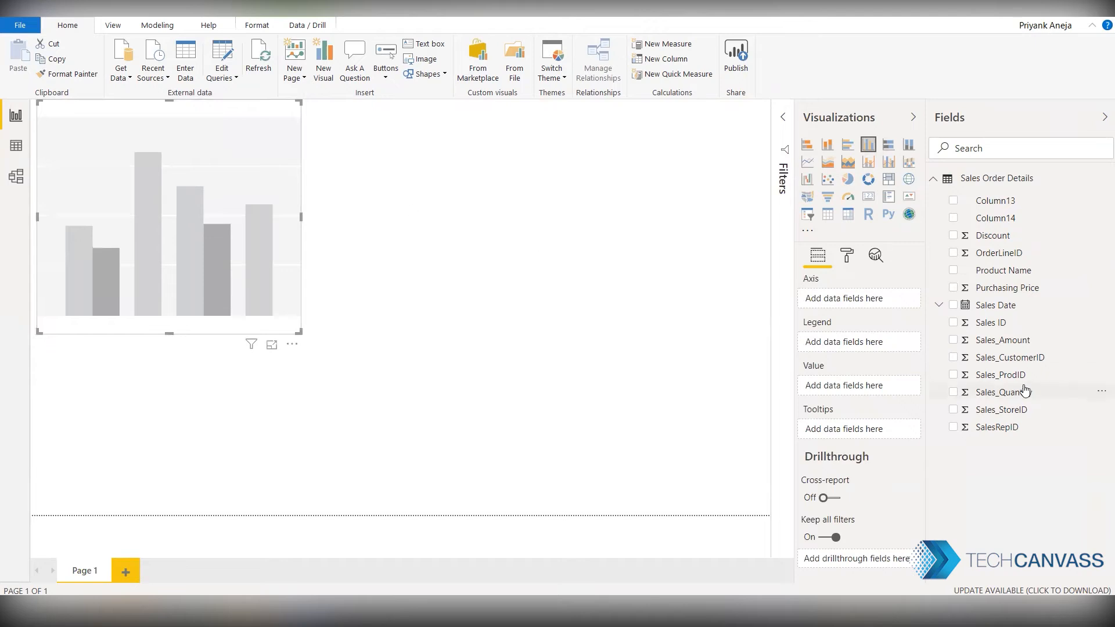
{"action": "left_click", "coordinate": [953, 341]}
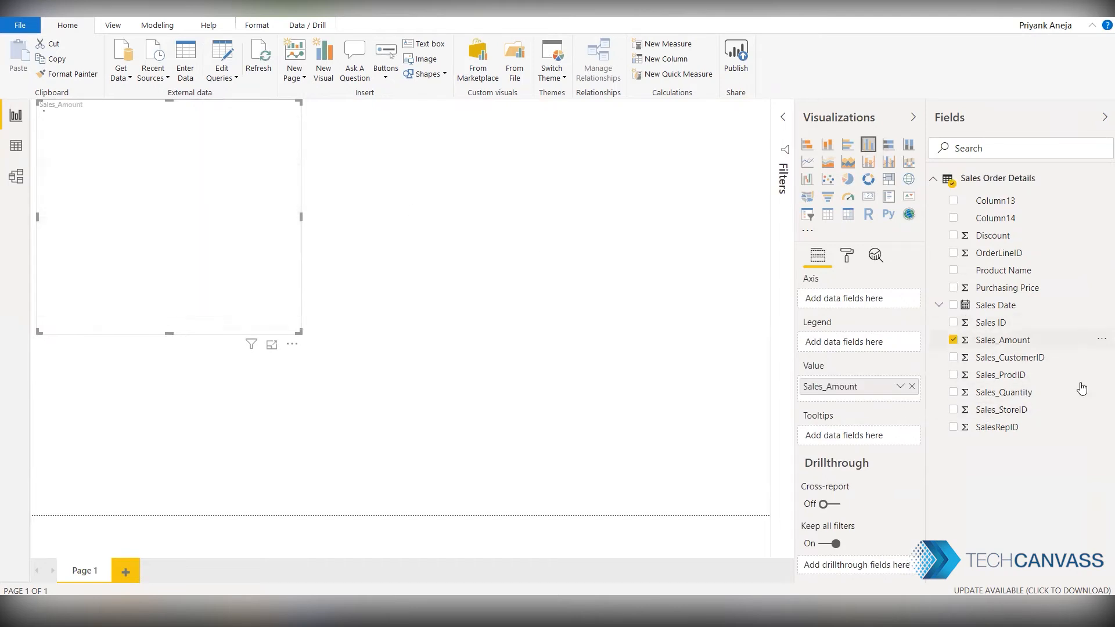
Add Year from the Sales Date hierarchy to the chart's axis and enlarge the chart on the page
{"action": "left_click", "coordinate": [939, 306]}
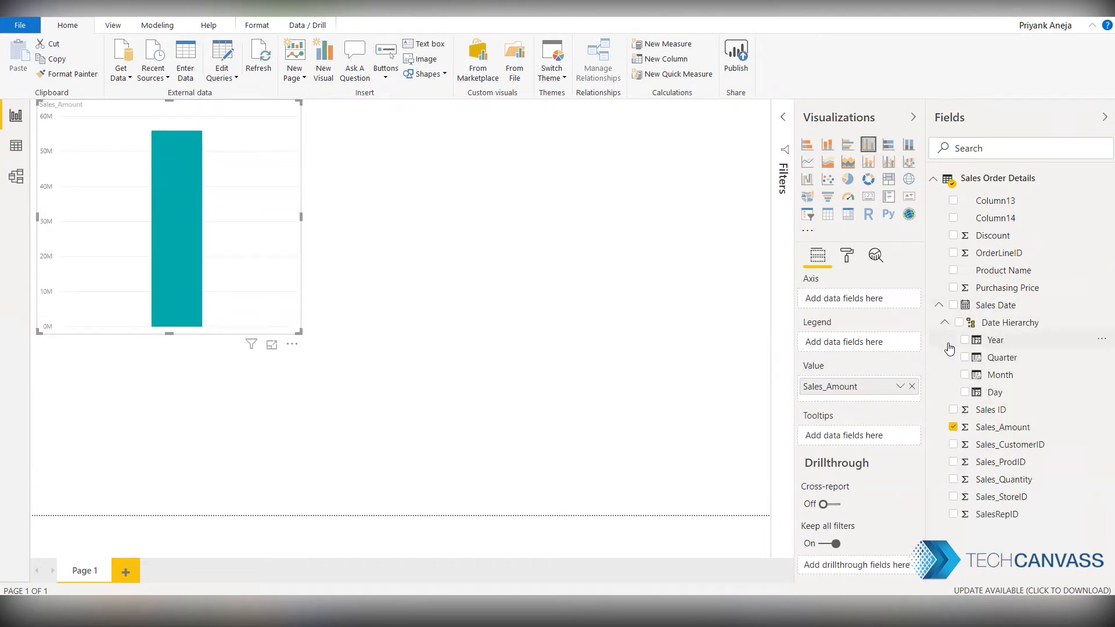
{"action": "left_click", "coordinate": [939, 306]}
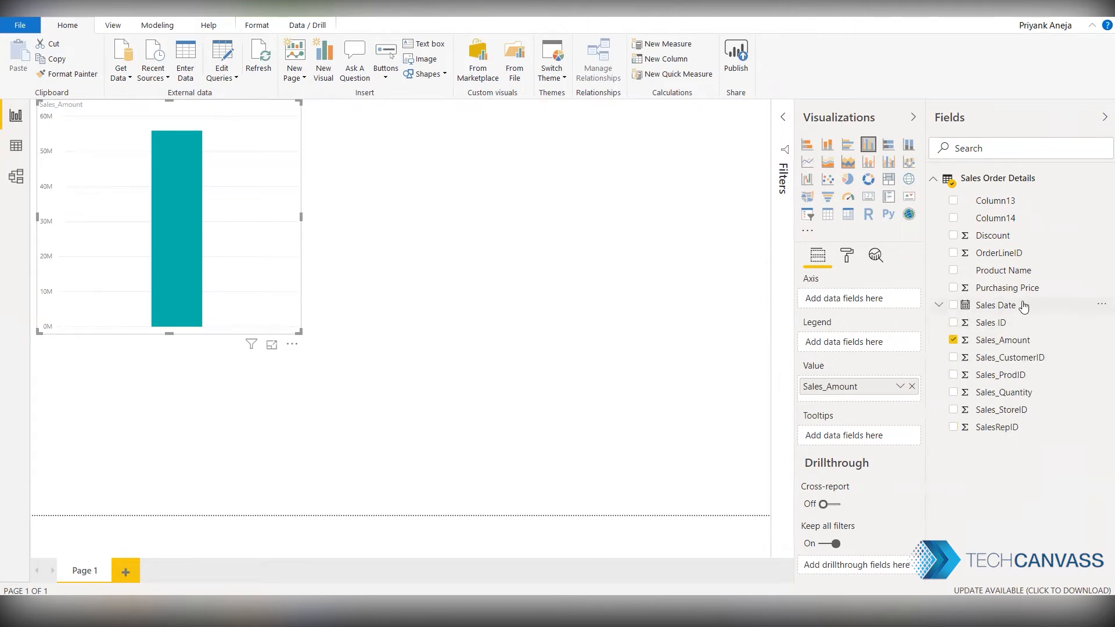
{"action": "left_click", "coordinate": [939, 307]}
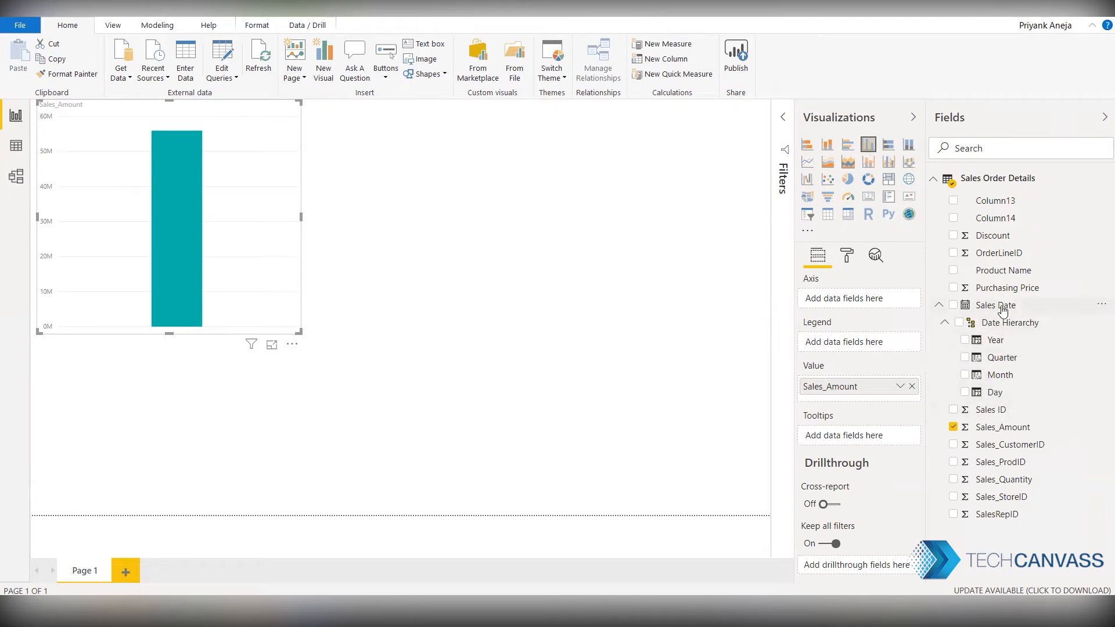
{"action": "left_click", "coordinate": [965, 341]}
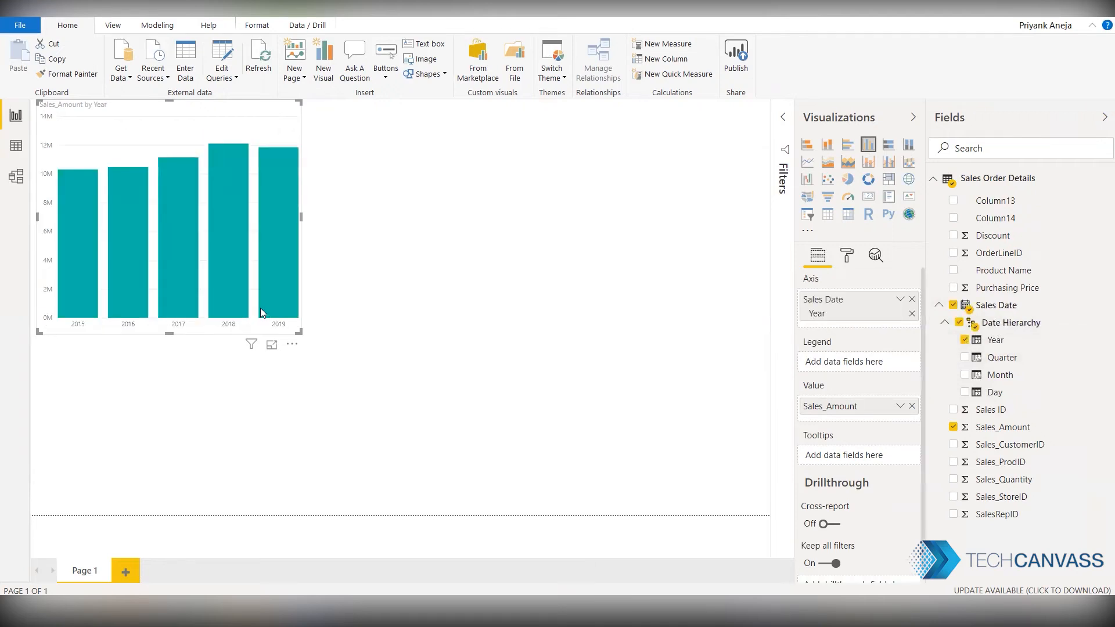
{"action": "left_click_drag", "start_coordinate": [298, 333], "coordinate": [412, 350]}
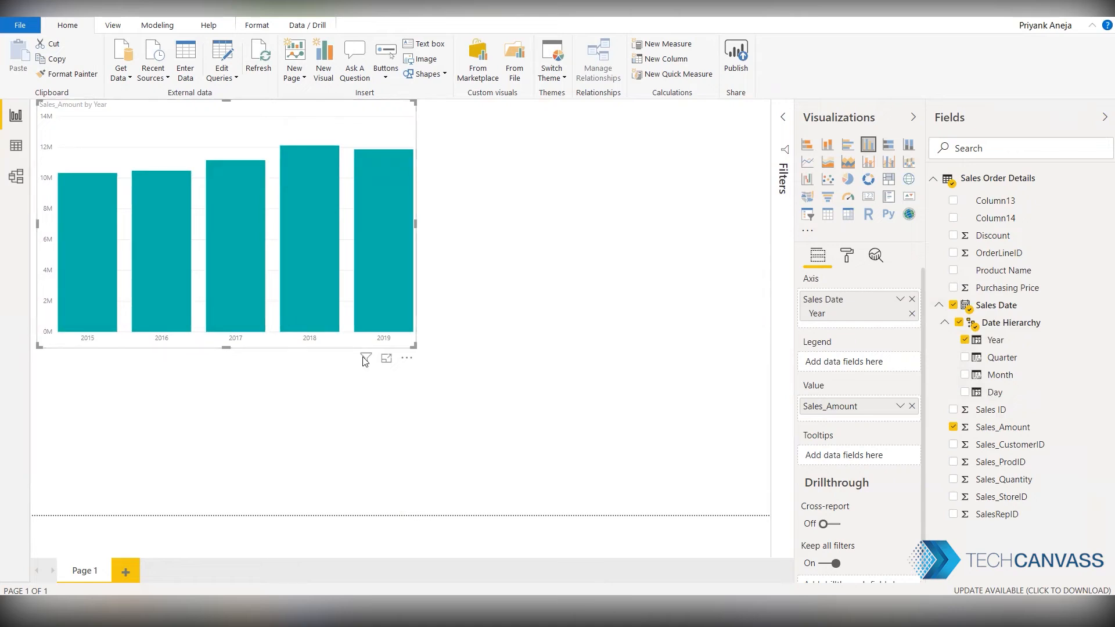
{"action": "left_click_drag", "start_coordinate": [413, 346], "coordinate": [376, 398]}
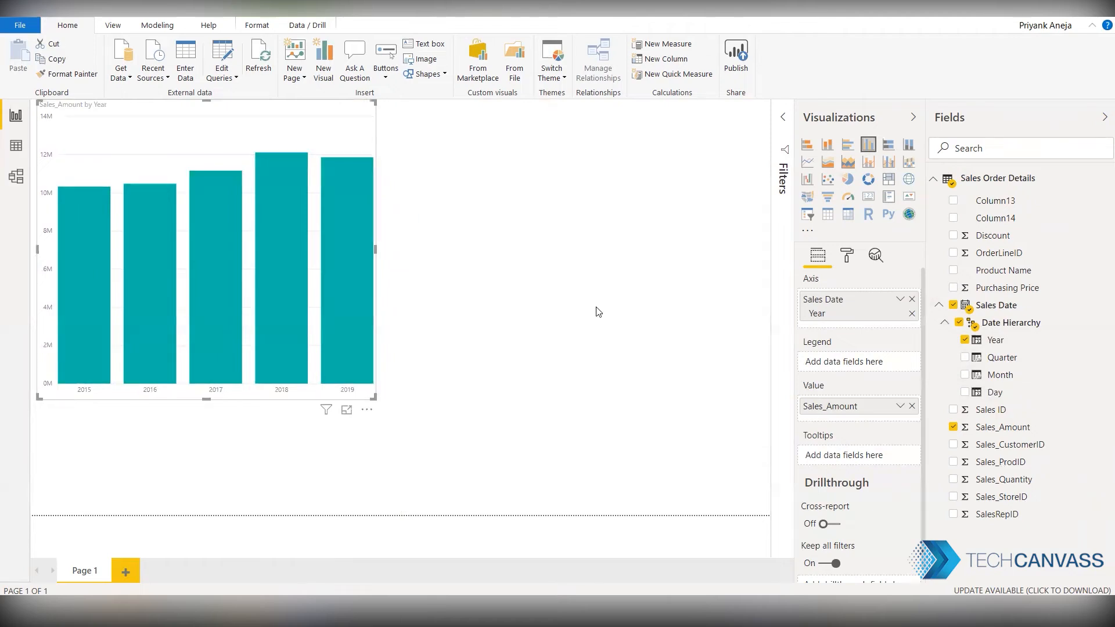
Format the chart's X axis labels with black text at 11 pt
{"action": "left_click", "coordinate": [846, 257]}
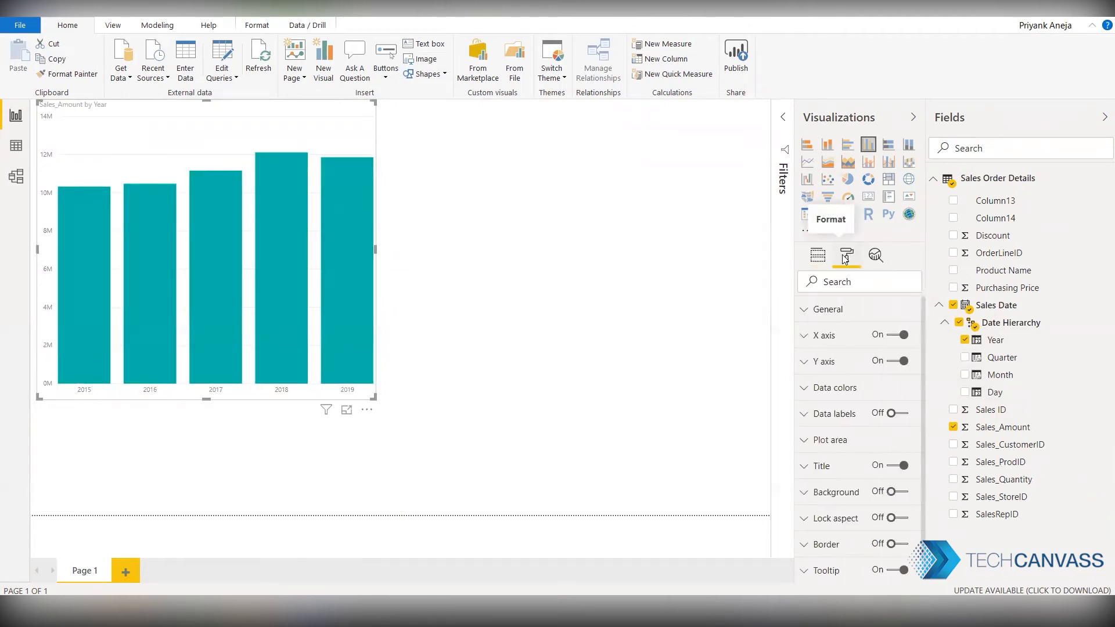
{"action": "left_click", "coordinate": [830, 336]}
{"action": "scroll", "coordinate": [850, 402], "scroll_direction": "down", "scroll_amount": 3}
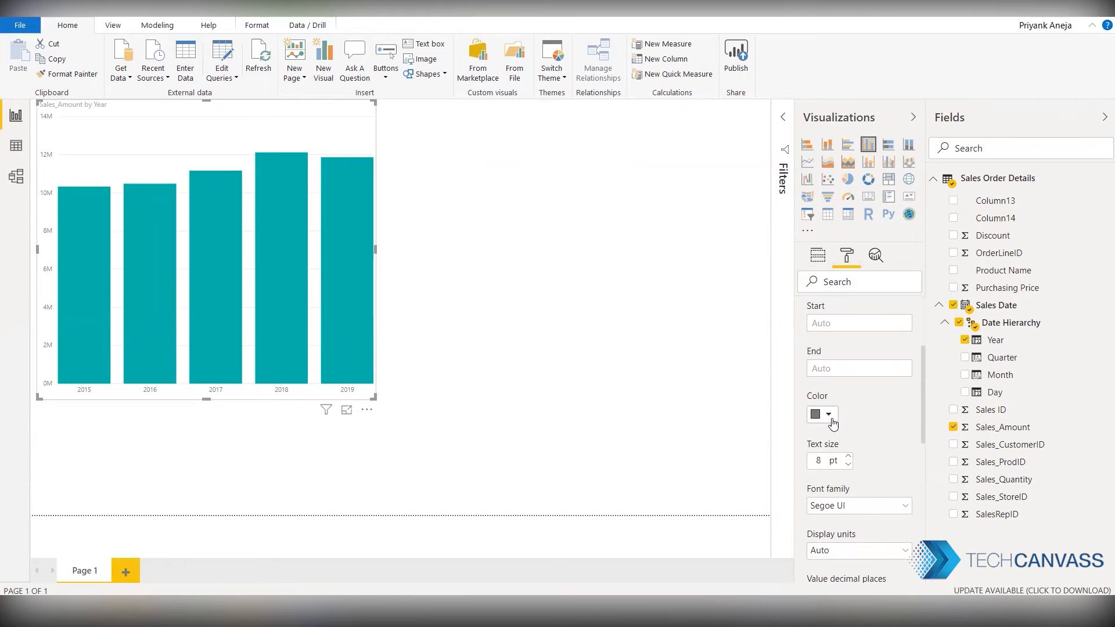
{"action": "left_click", "coordinate": [828, 423]}
{"action": "left_click", "coordinate": [824, 350]}
{"action": "left_click", "coordinate": [825, 460]}
{"action": "type", "text": "11"}
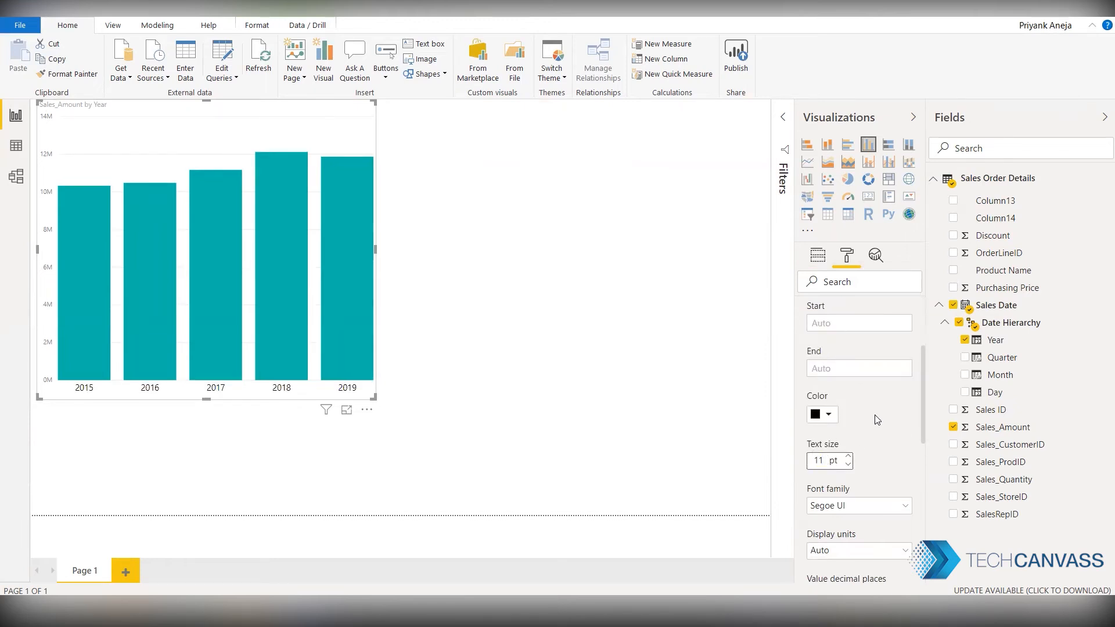
Format the chart's Y axis labels with black text at 11 pt
{"action": "scroll", "coordinate": [877, 419], "scroll_direction": "down", "scroll_amount": 10}
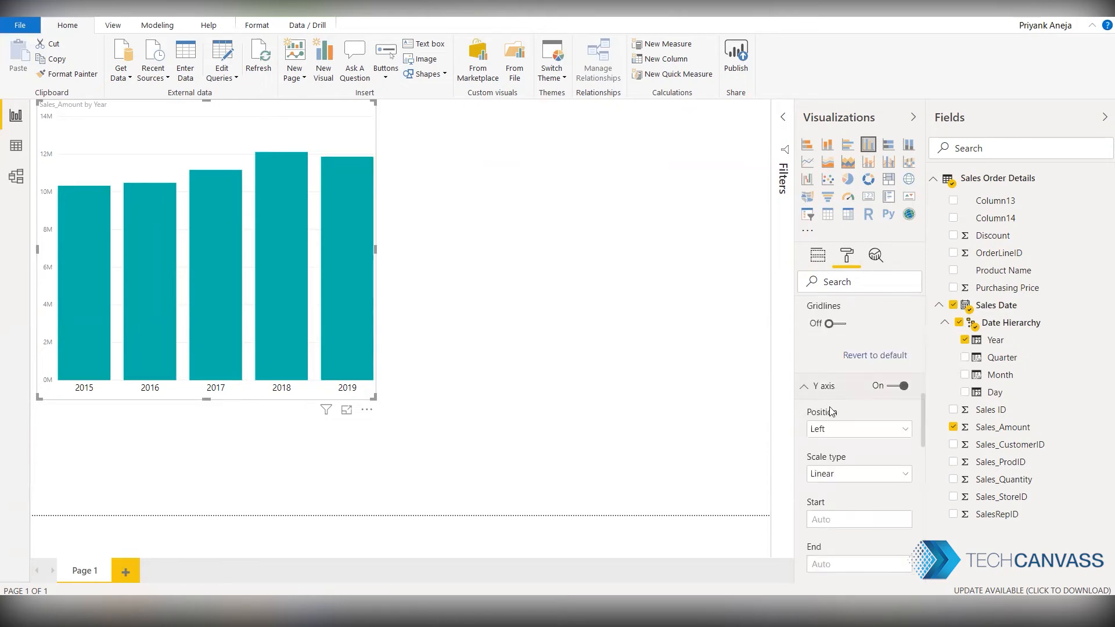
{"action": "scroll", "coordinate": [832, 411], "scroll_direction": "down", "scroll_amount": 4}
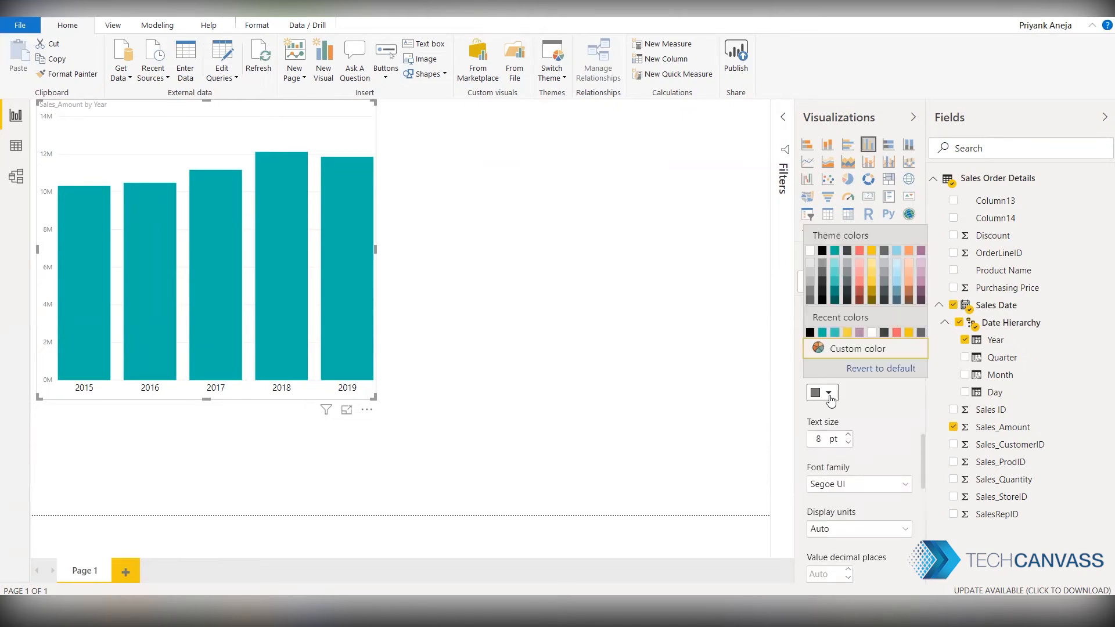
{"action": "left_click", "coordinate": [822, 250]}
{"action": "left_click", "coordinate": [805, 438]}
{"action": "type", "text": "1"}
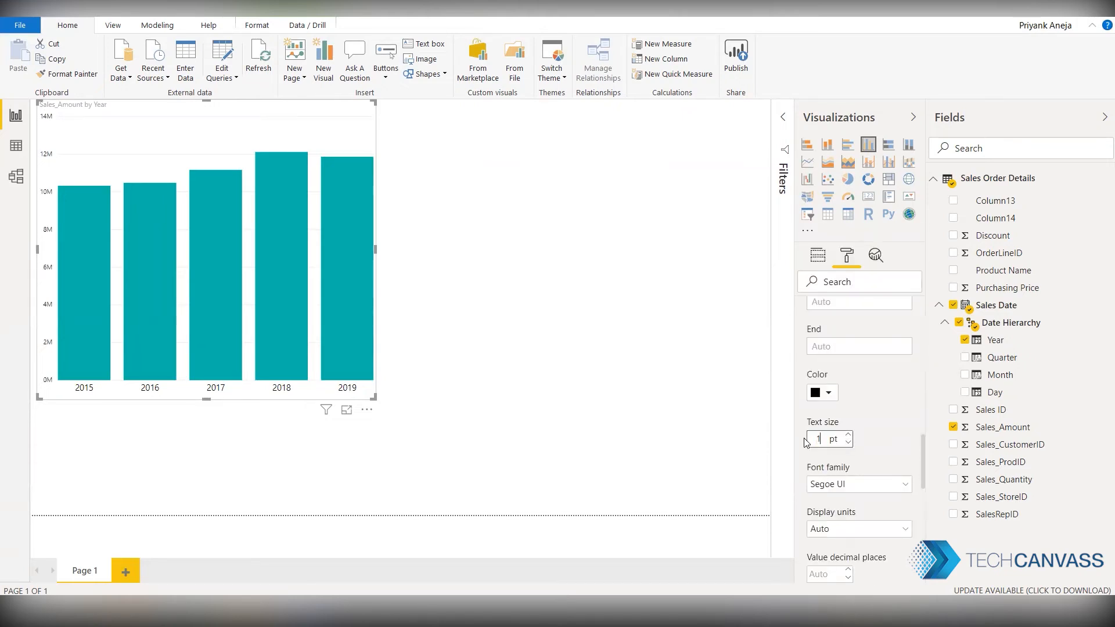
{"action": "type", "text": "1"}
{"action": "scroll", "coordinate": [833, 365], "scroll_direction": "down", "scroll_amount": 3}
{"action": "scroll", "coordinate": [832, 458], "scroll_direction": "up", "scroll_amount": 3}
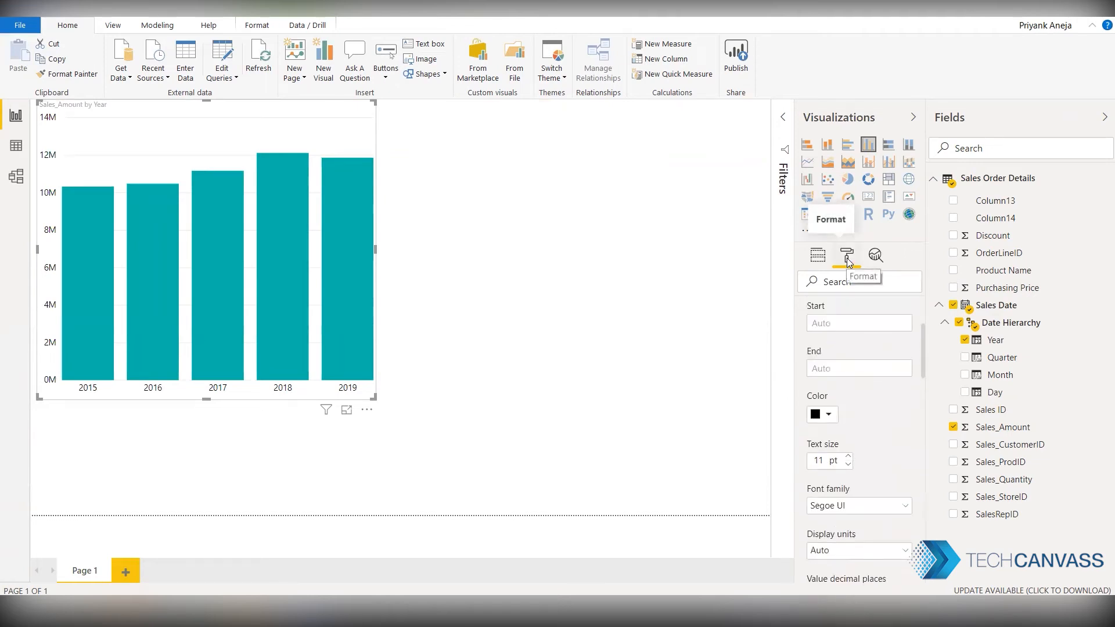
Turn on data labels for the column chart and color them black
{"action": "scroll", "coordinate": [853, 407], "scroll_direction": "down", "scroll_amount": 4}
{"action": "scroll", "coordinate": [853, 412], "scroll_direction": "down", "scroll_amount": 10}
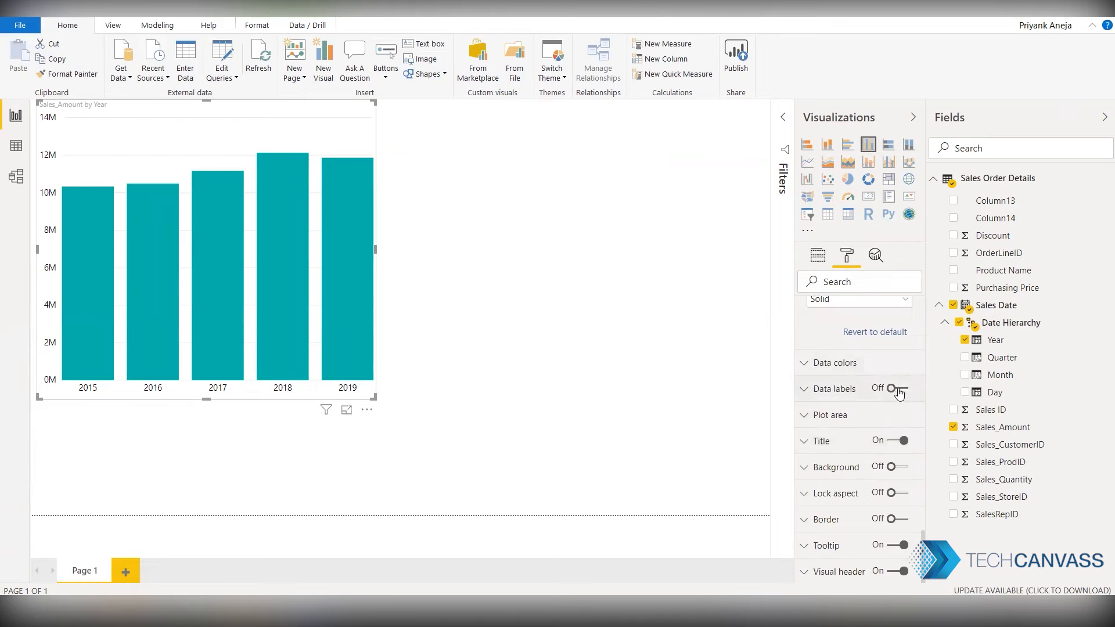
{"action": "left_click", "coordinate": [841, 394]}
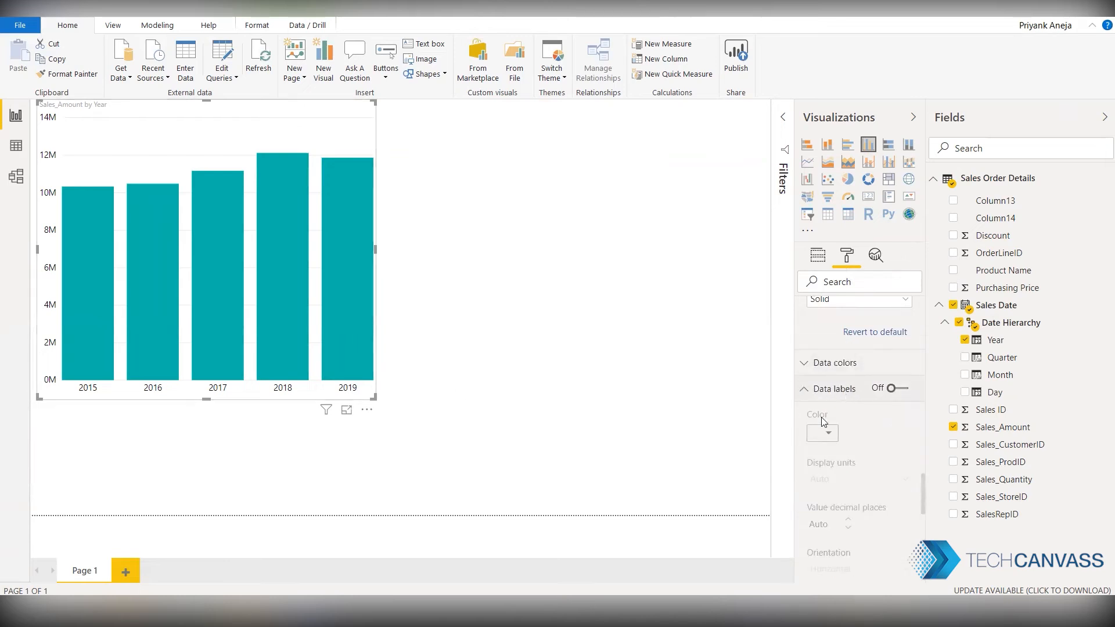
{"action": "left_click", "coordinate": [905, 394]}
{"action": "scroll", "coordinate": [866, 430], "scroll_direction": "down", "scroll_amount": 1}
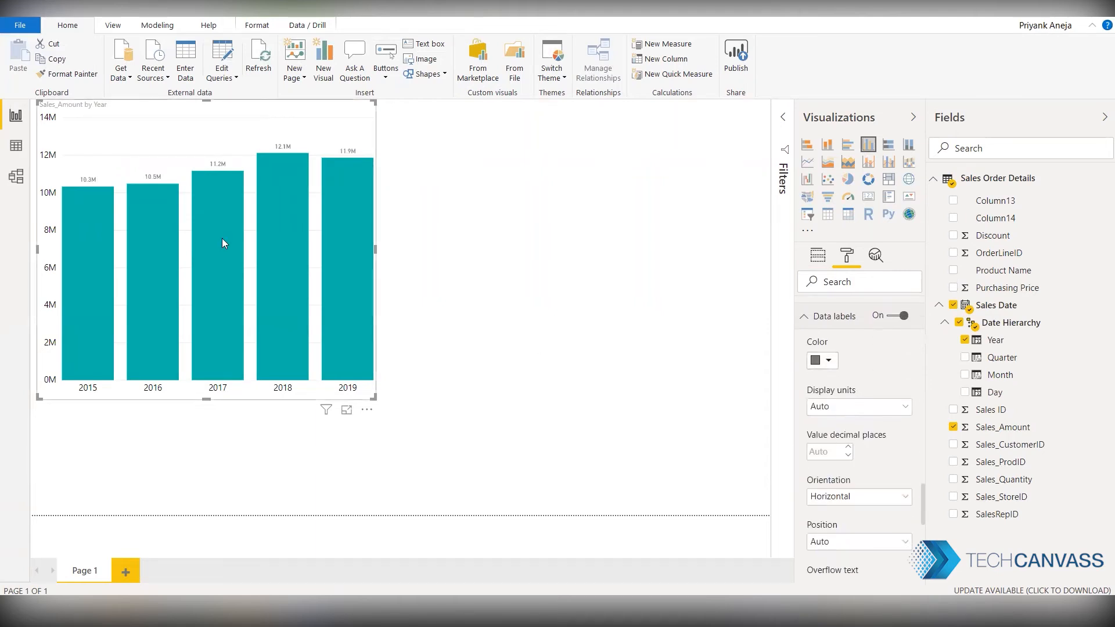
{"action": "left_click", "coordinate": [827, 361]}
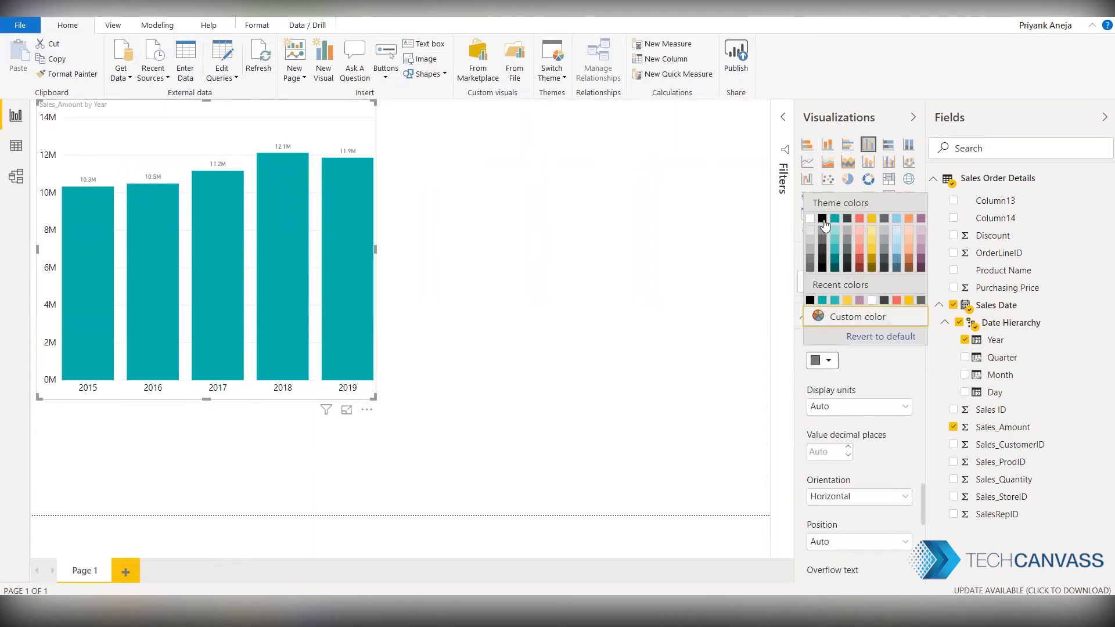
{"action": "left_click", "coordinate": [823, 220]}
Set the column chart's data labels to display in Thousands with an 11 pt text size
{"action": "scroll", "coordinate": [842, 406], "scroll_direction": "down", "scroll_amount": 3}
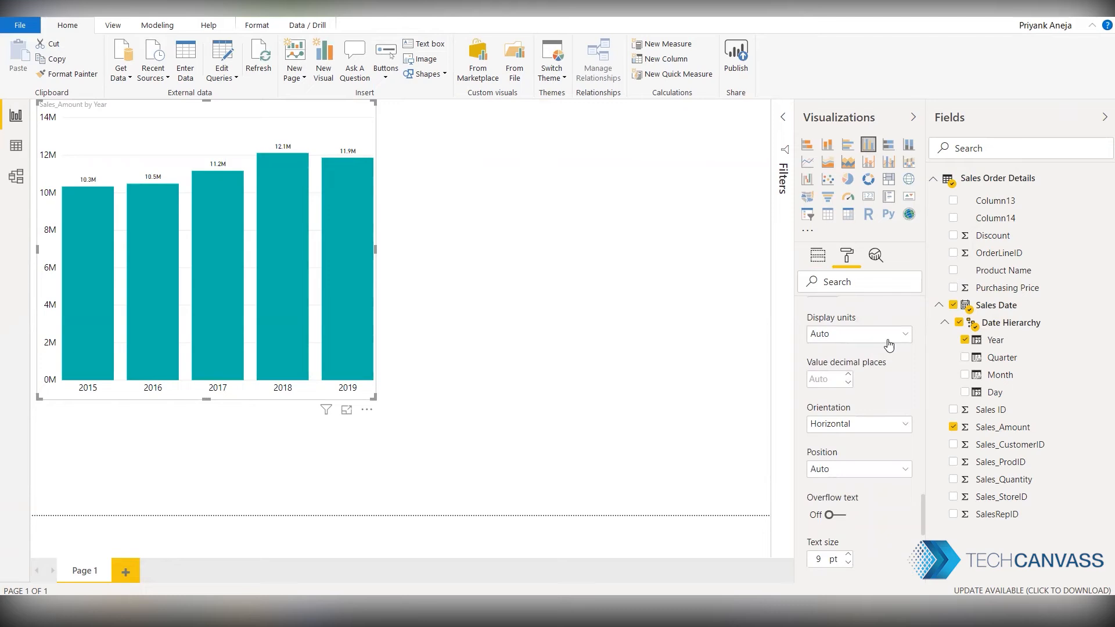
{"action": "left_click", "coordinate": [870, 339]}
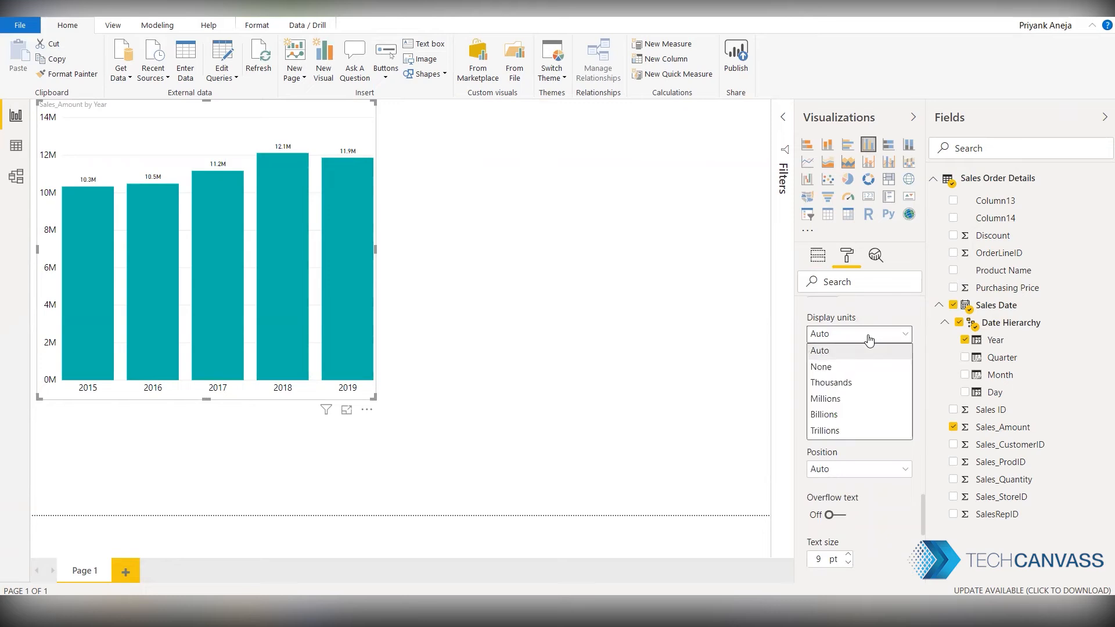
{"action": "left_click", "coordinate": [844, 384]}
{"action": "scroll", "coordinate": [854, 447], "scroll_direction": "down", "scroll_amount": 2}
{"action": "double_click", "coordinate": [824, 485]}
{"action": "type", "text": "11"}
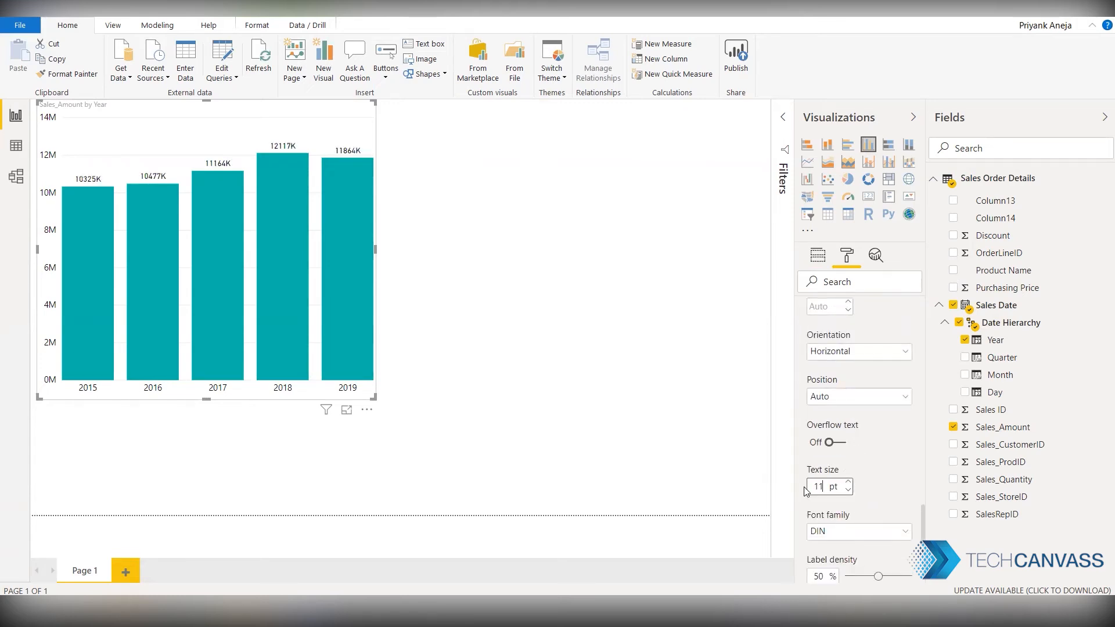
Change the column chart's title text to "Sales Amount by Year", with a space in place of the underscore
{"action": "scroll", "coordinate": [848, 467], "scroll_direction": "down", "scroll_amount": 5}
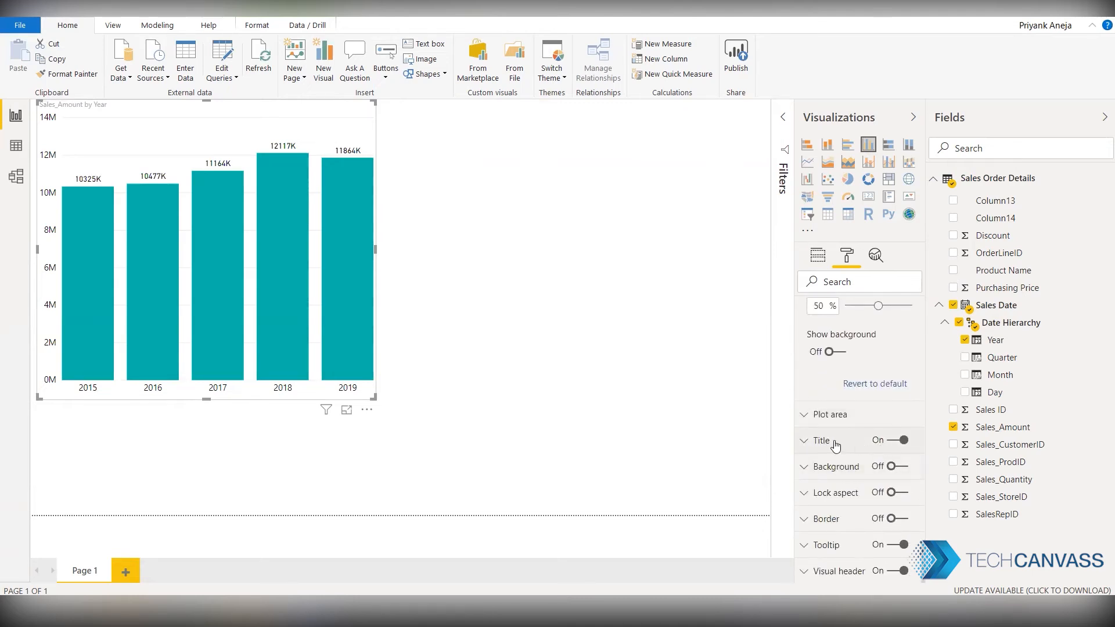
{"action": "left_click", "coordinate": [834, 443]}
{"action": "double_click", "coordinate": [835, 485]}
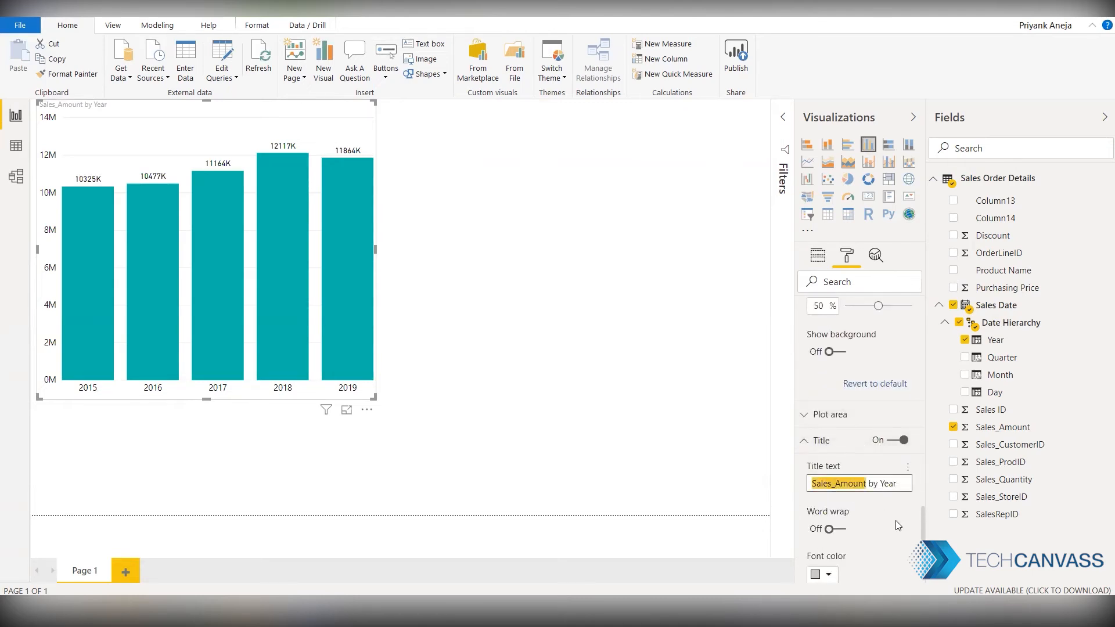
{"action": "key", "text": "Right"}
{"action": "key", "text": "BackSpace"}
Format the column chart's title with black font, centered alignment and a 14 pt text size
{"action": "scroll", "coordinate": [848, 453], "scroll_direction": "down", "scroll_amount": 4}
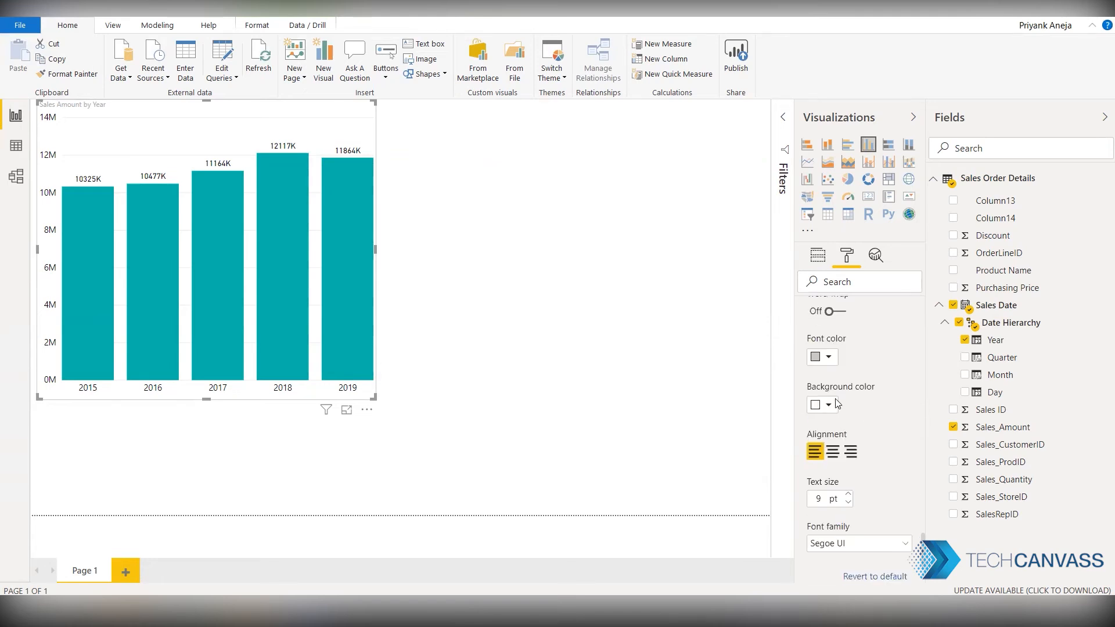
{"action": "left_click", "coordinate": [830, 358]}
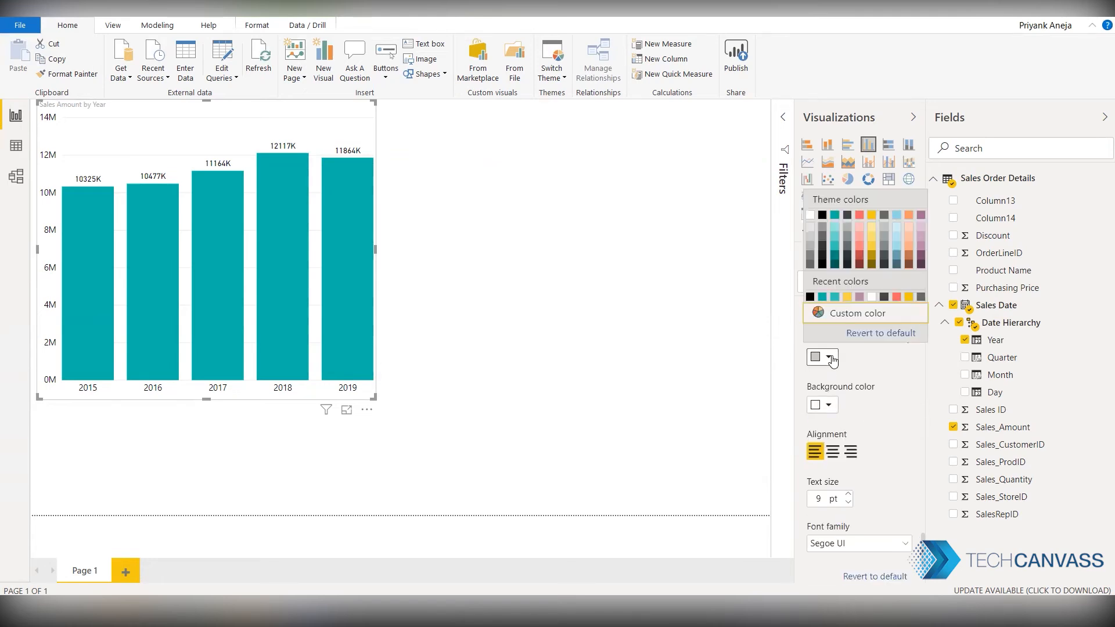
{"action": "left_click", "coordinate": [822, 215]}
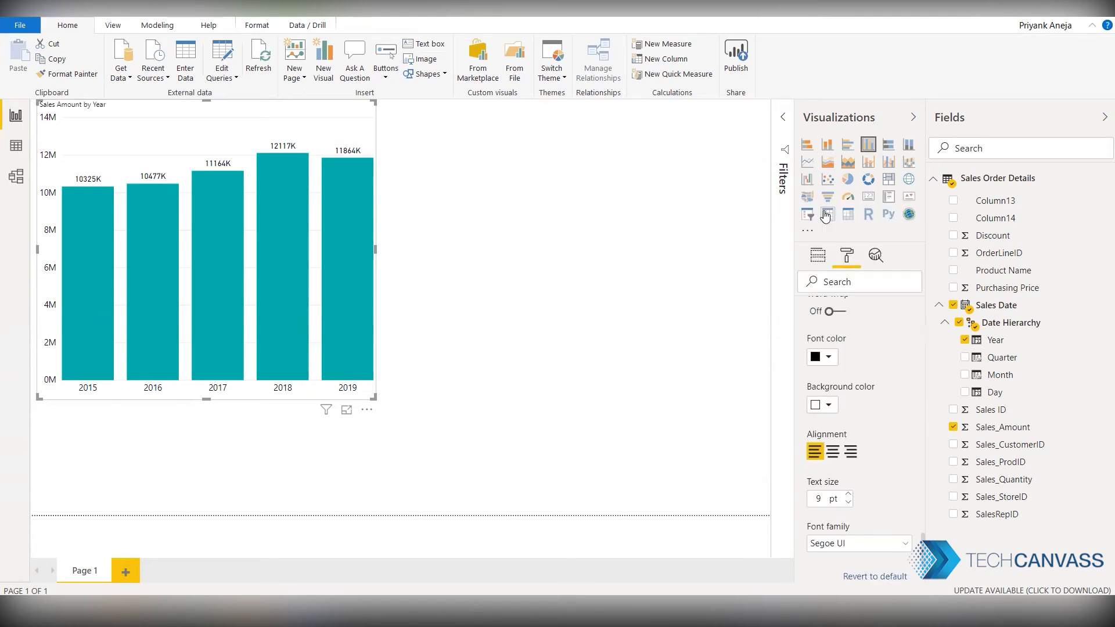
{"action": "left_click", "coordinate": [832, 452]}
{"action": "left_click", "coordinate": [848, 497]}
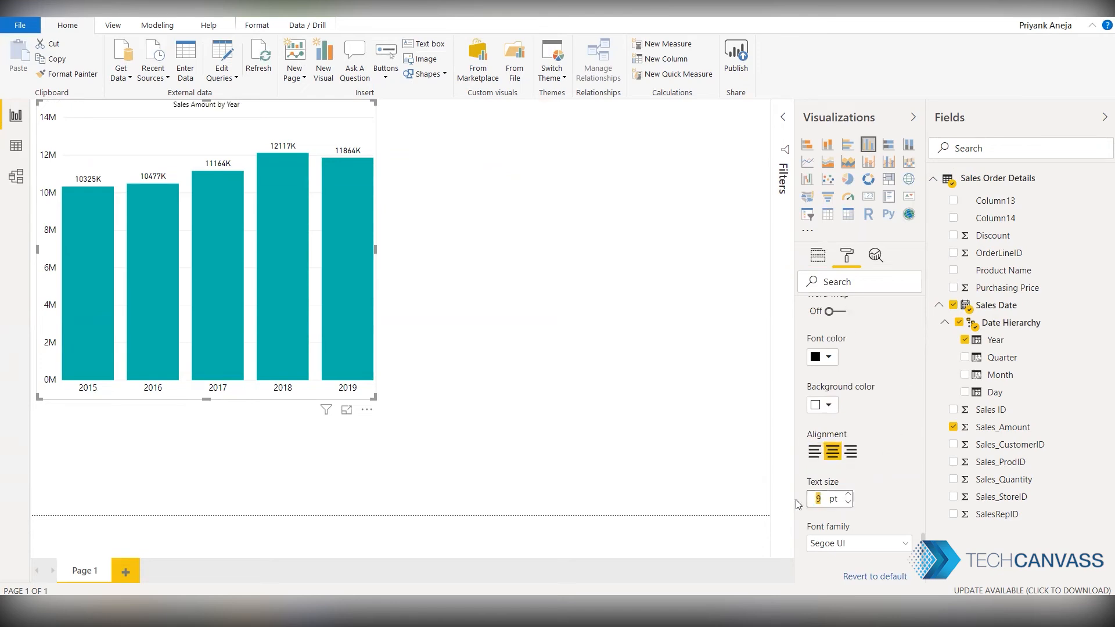
{"action": "type", "text": "14"}
Turn on the border around the column chart and deselect the chart
{"action": "scroll", "coordinate": [905, 432], "scroll_direction": "down", "scroll_amount": 3}
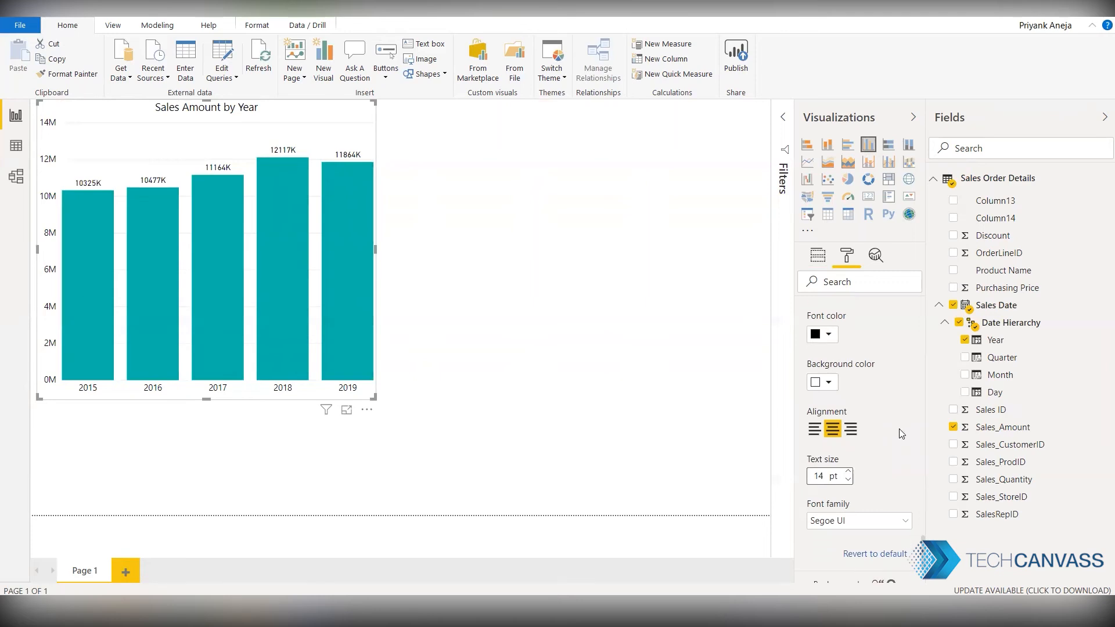
{"action": "left_click", "coordinate": [898, 521]}
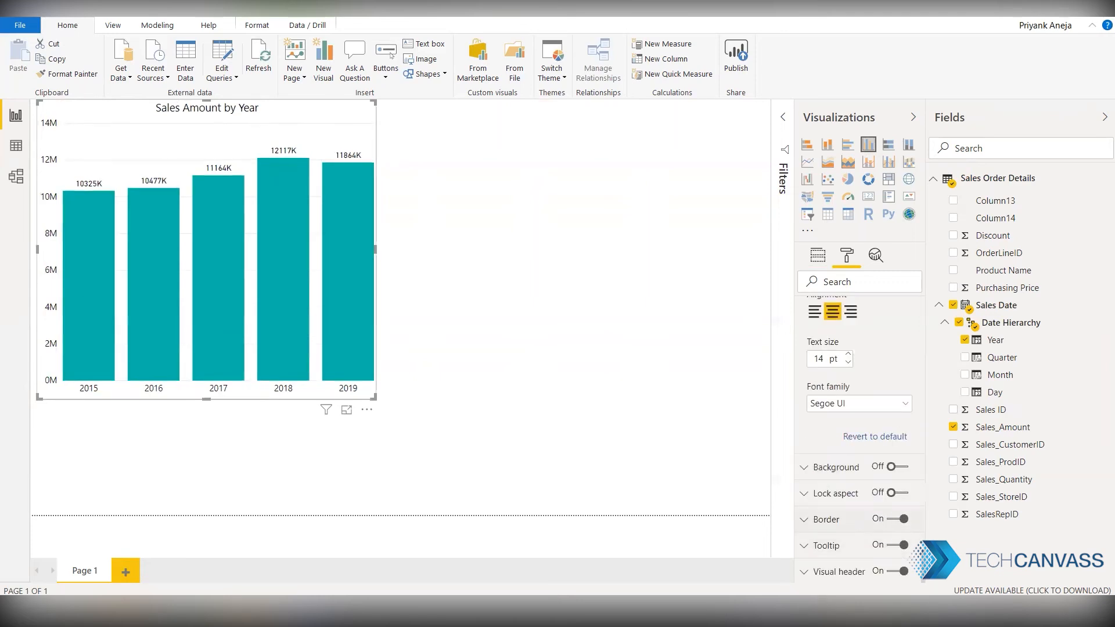
{"action": "left_click", "coordinate": [618, 418]}
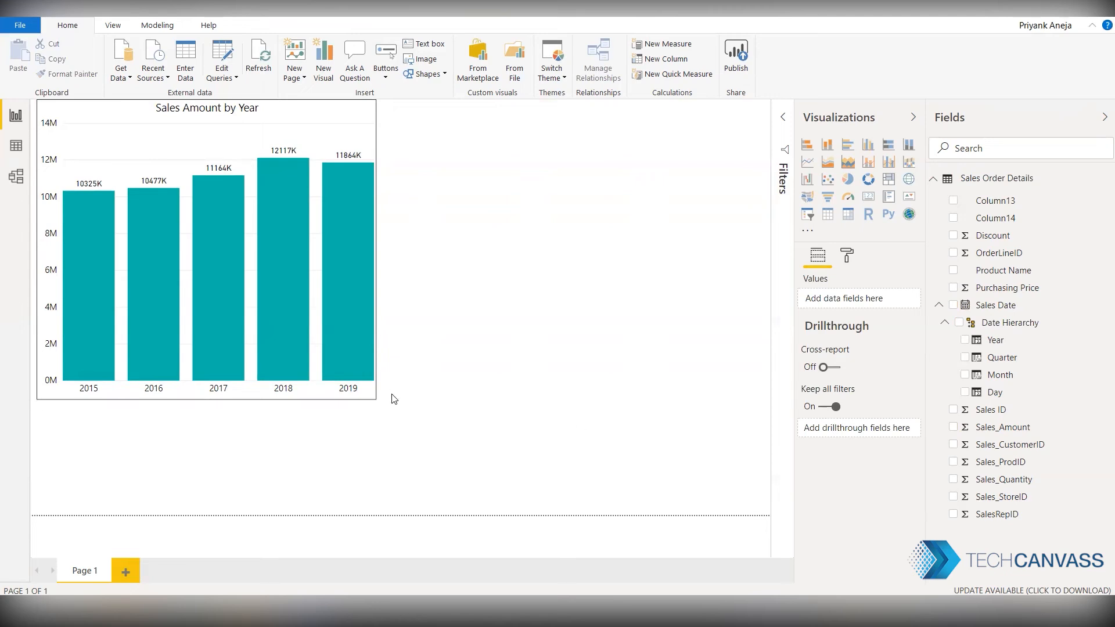
Move the column chart flush against the left edge of the report page and deselect it
{"action": "mouse_move", "coordinate": [283, 270]}
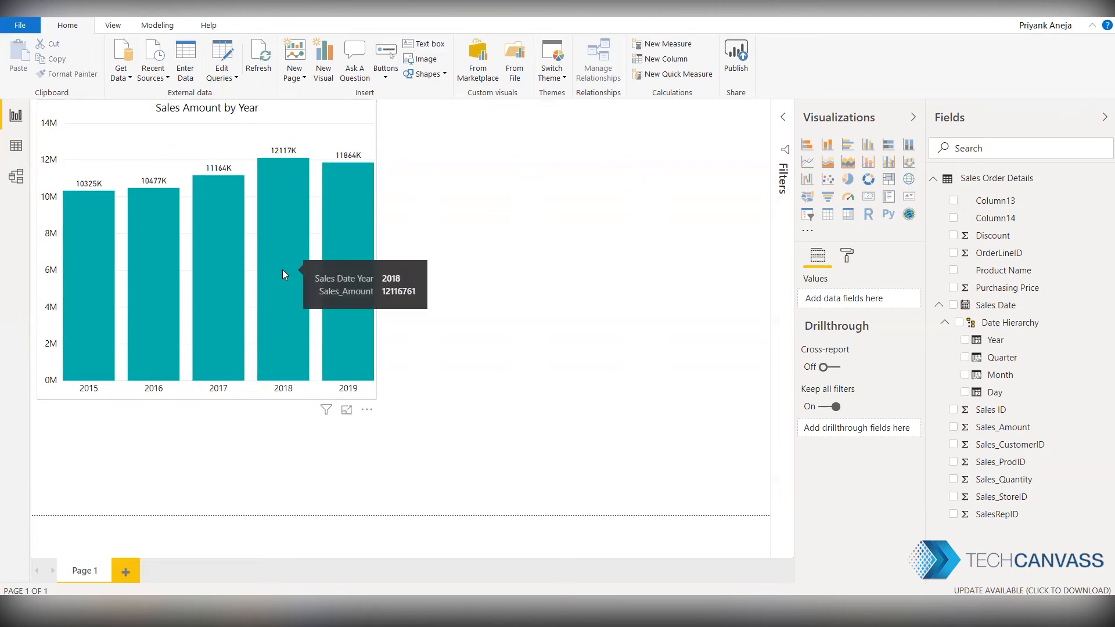
{"action": "left_click_drag", "start_coordinate": [190, 396], "coordinate": [184, 396]}
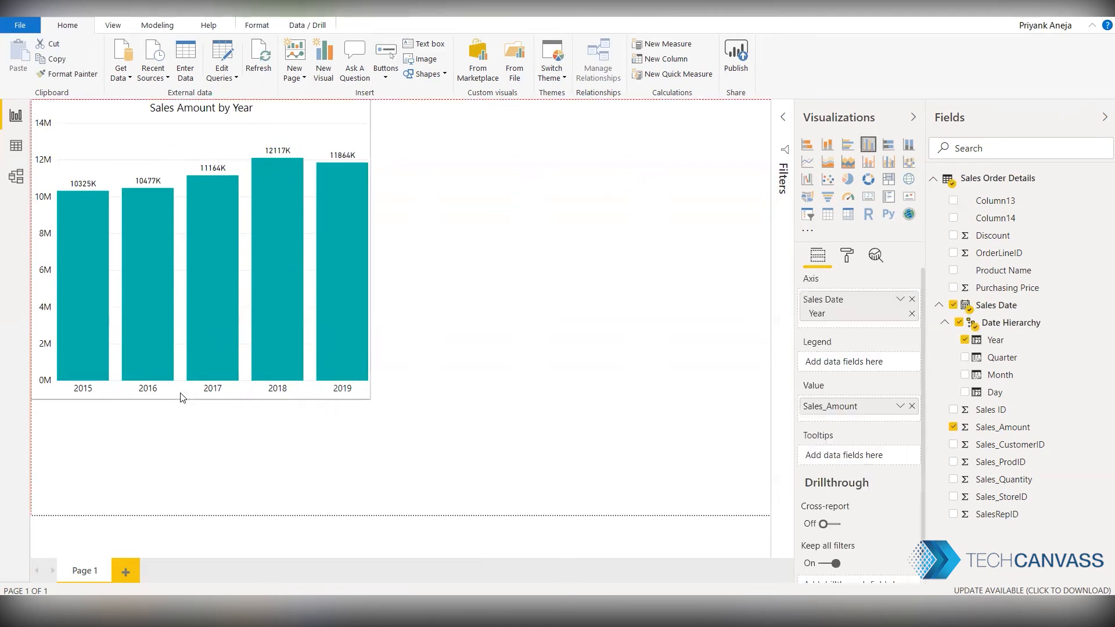
{"action": "left_click", "coordinate": [487, 375]}
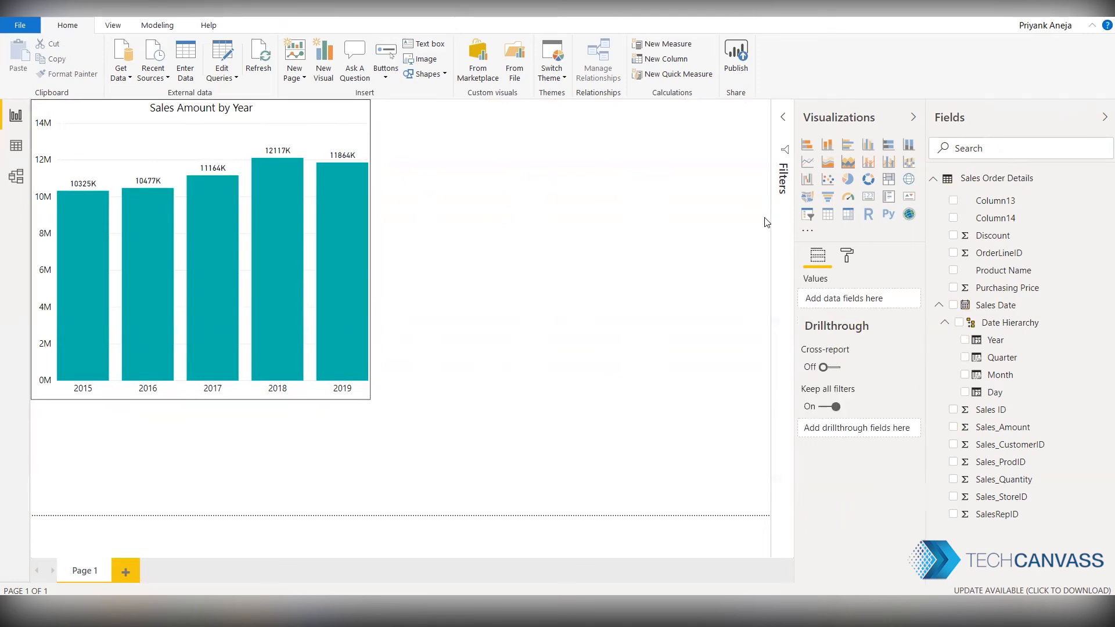
Add a clustered bar chart of Sales_Amount by Product Name to the right of the column chart, enlarged to nearly the full page height
{"action": "left_click", "coordinate": [850, 150]}
{"action": "left_click_drag", "start_coordinate": [380, 417], "coordinate": [642, 254]}
{"action": "left_click", "coordinate": [692, 128]}
{"action": "left_click_drag", "start_coordinate": [588, 291], "coordinate": [677, 135]}
{"action": "left_click_drag", "start_coordinate": [577, 212], "coordinate": [582, 498]}
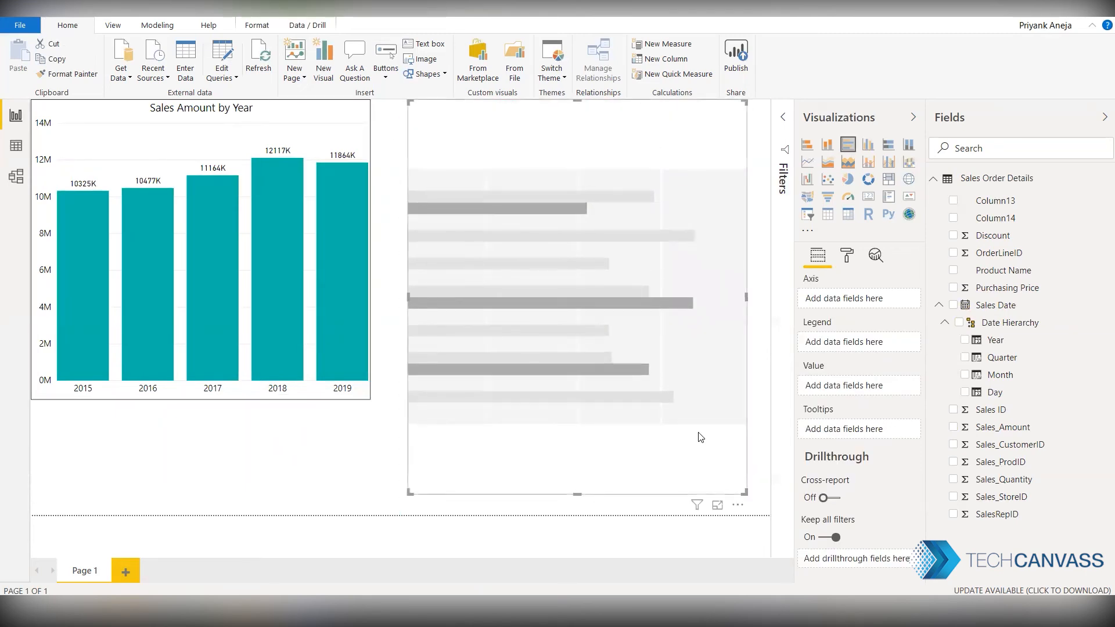
{"action": "left_click", "coordinate": [954, 272]}
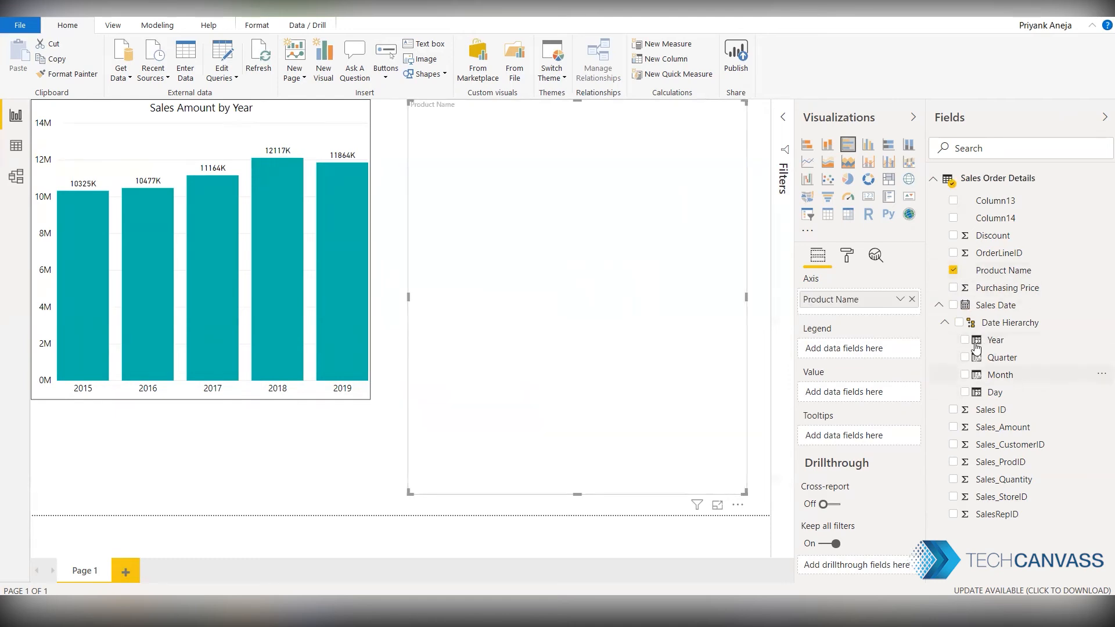
{"action": "left_click", "coordinate": [953, 428]}
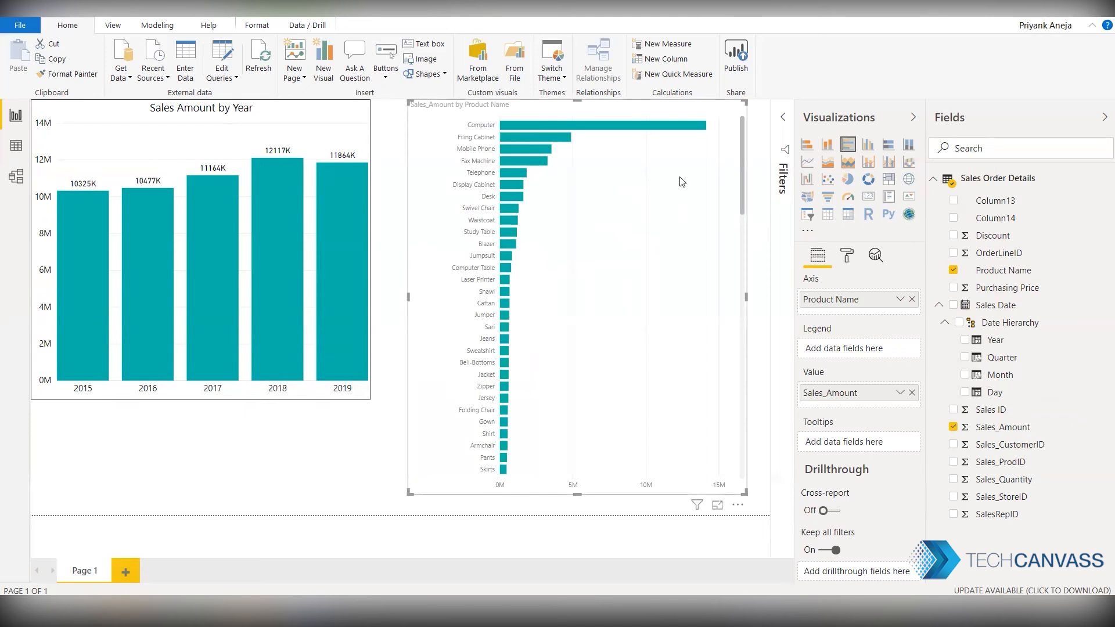
Format the bar chart's Y axis labels with black text at 11 pt
{"action": "left_click", "coordinate": [847, 256]}
{"action": "left_click", "coordinate": [831, 343]}
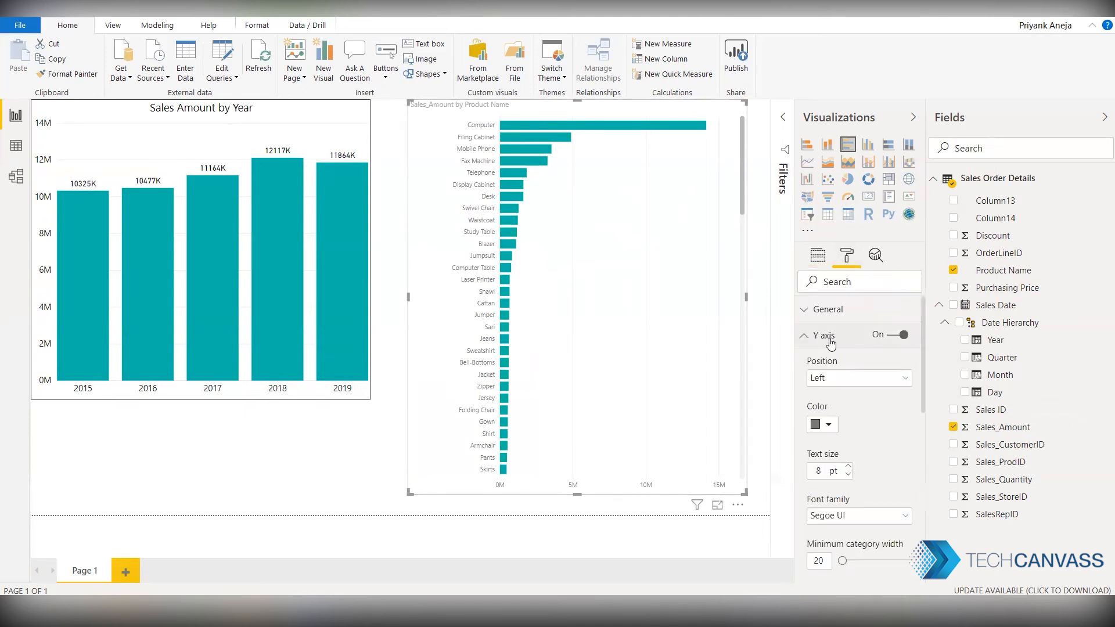
{"action": "left_click", "coordinate": [828, 426]}
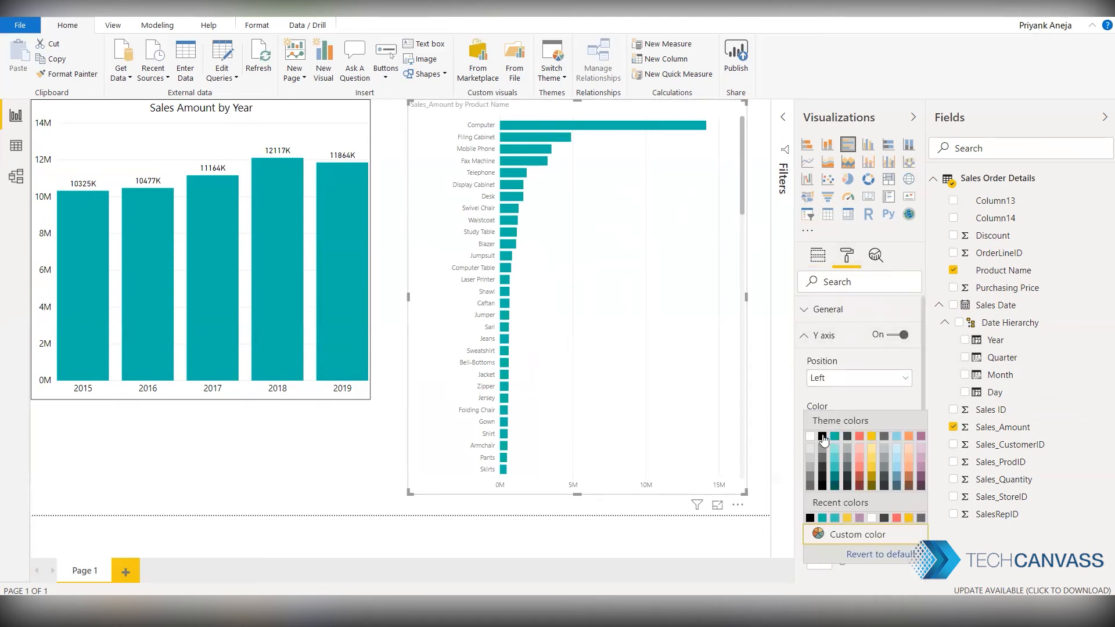
{"action": "left_click", "coordinate": [823, 436]}
{"action": "scroll", "coordinate": [826, 348], "scroll_direction": "down", "scroll_amount": 5}
{"action": "scroll", "coordinate": [827, 342], "scroll_direction": "up", "scroll_amount": 1}
{"action": "double_click", "coordinate": [818, 326]}
{"action": "type", "text": "11"}
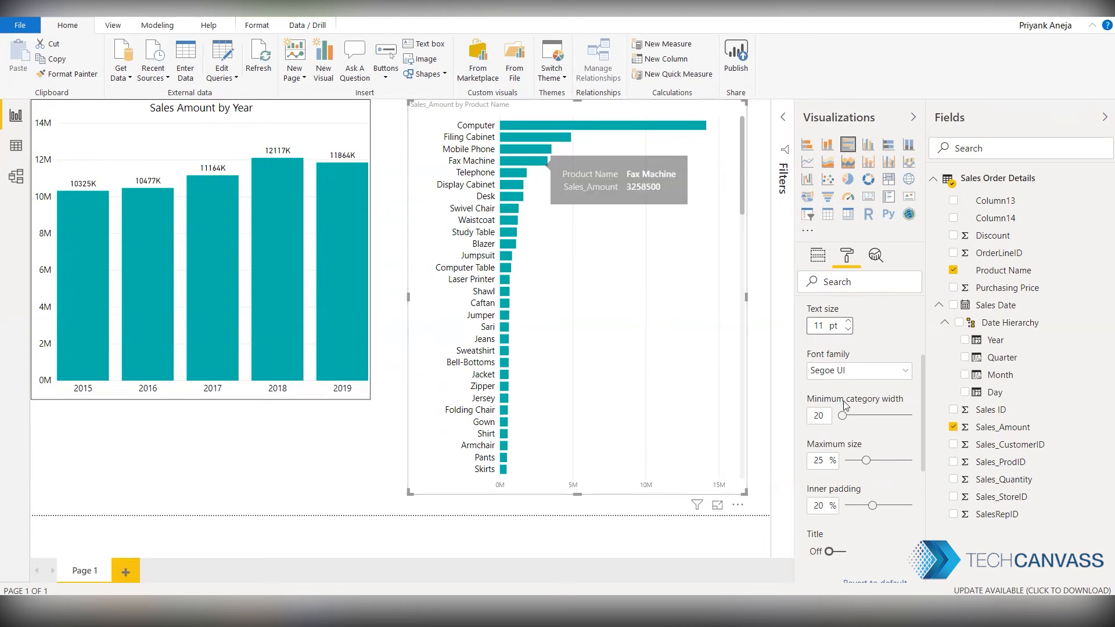
Set the minimum category width of the bar chart's Y axis to 50
{"action": "scroll", "coordinate": [862, 393], "scroll_direction": "up", "scroll_amount": 3}
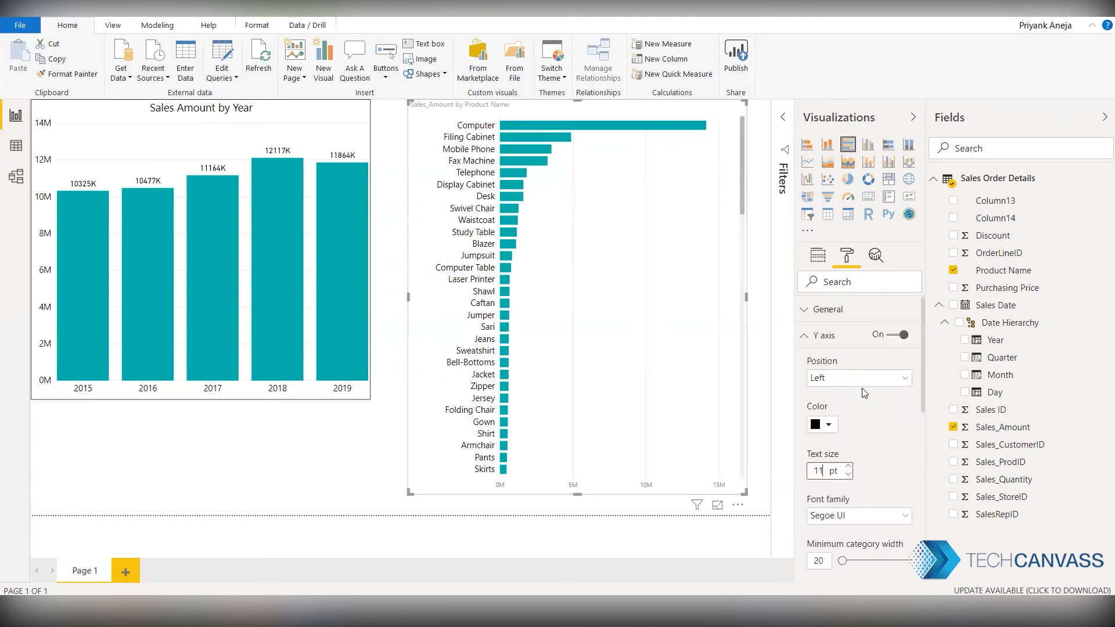
{"action": "scroll", "coordinate": [832, 365], "scroll_direction": "down", "scroll_amount": 3}
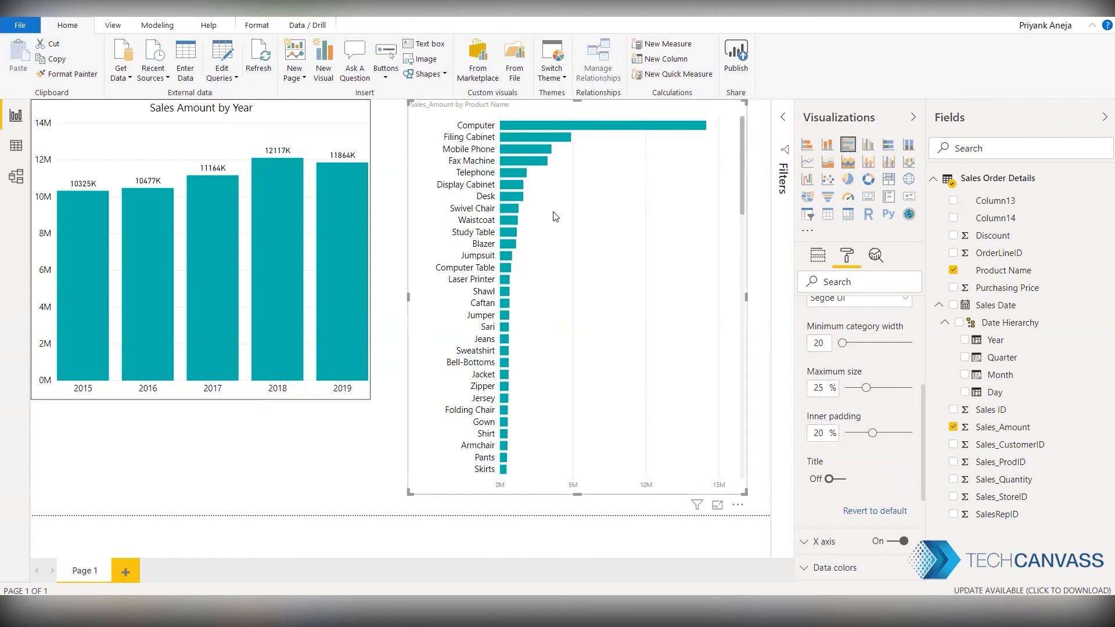
{"action": "left_click", "coordinate": [818, 343]}
{"action": "double_click", "coordinate": [818, 344]}
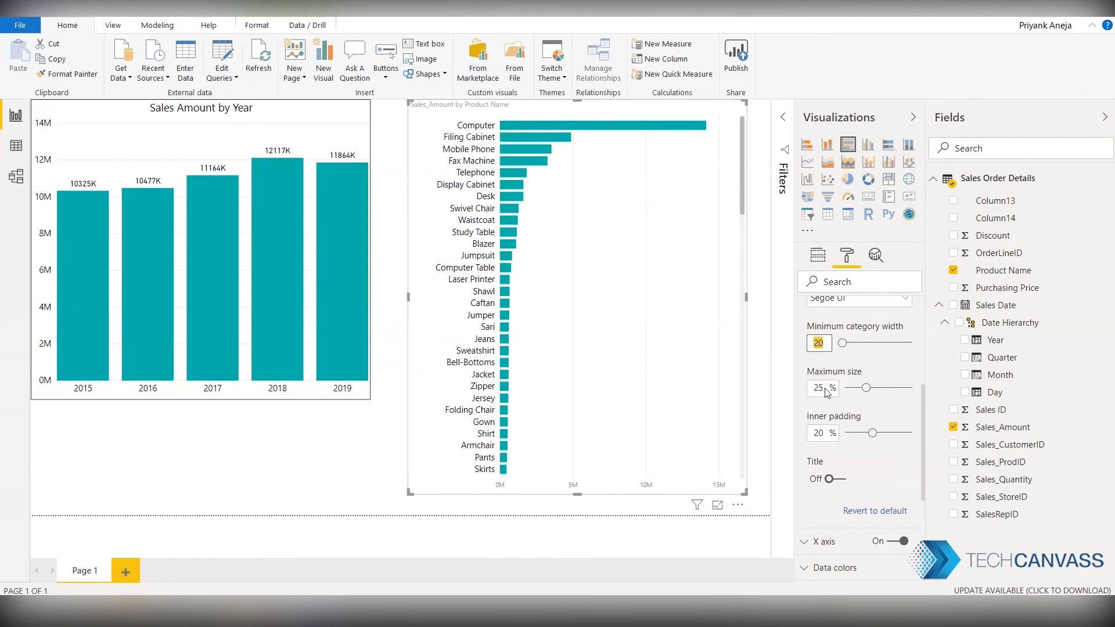
{"action": "type", "text": "50"}
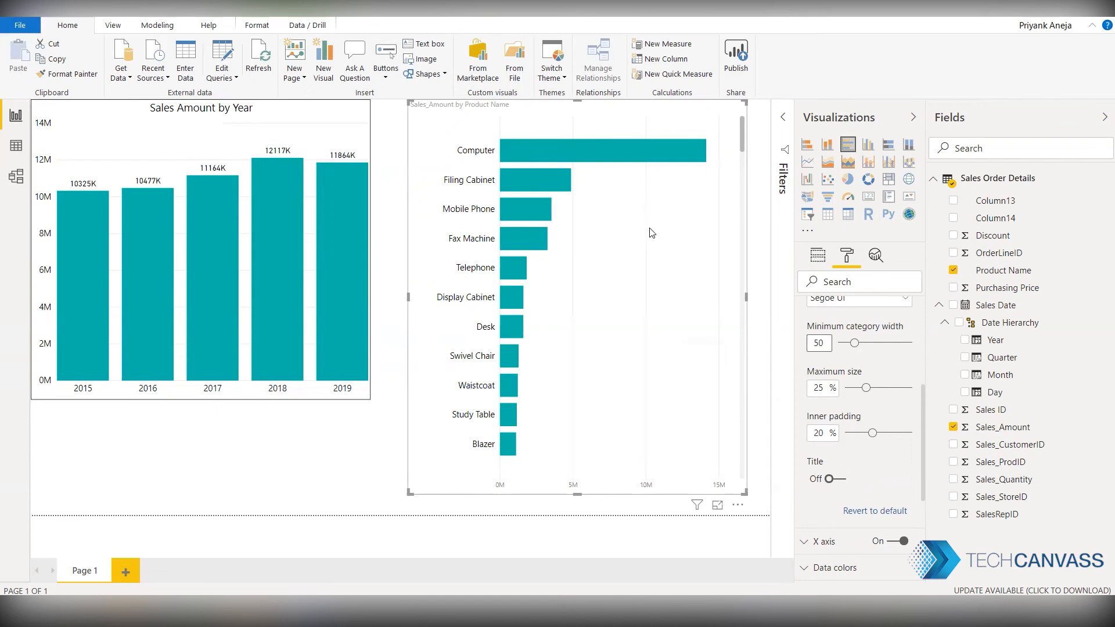
Format the bar chart's X axis labels with black text at 11 pt
{"action": "scroll", "coordinate": [859, 393], "scroll_direction": "down", "scroll_amount": 5}
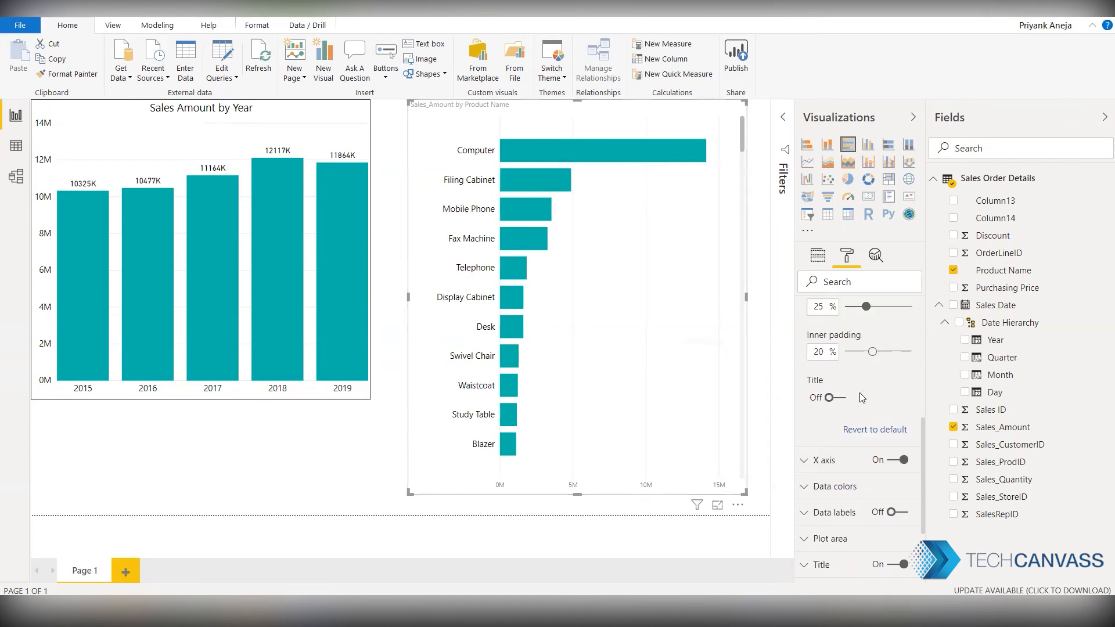
{"action": "left_click", "coordinate": [828, 336]}
{"action": "scroll", "coordinate": [845, 412], "scroll_direction": "down", "scroll_amount": 3}
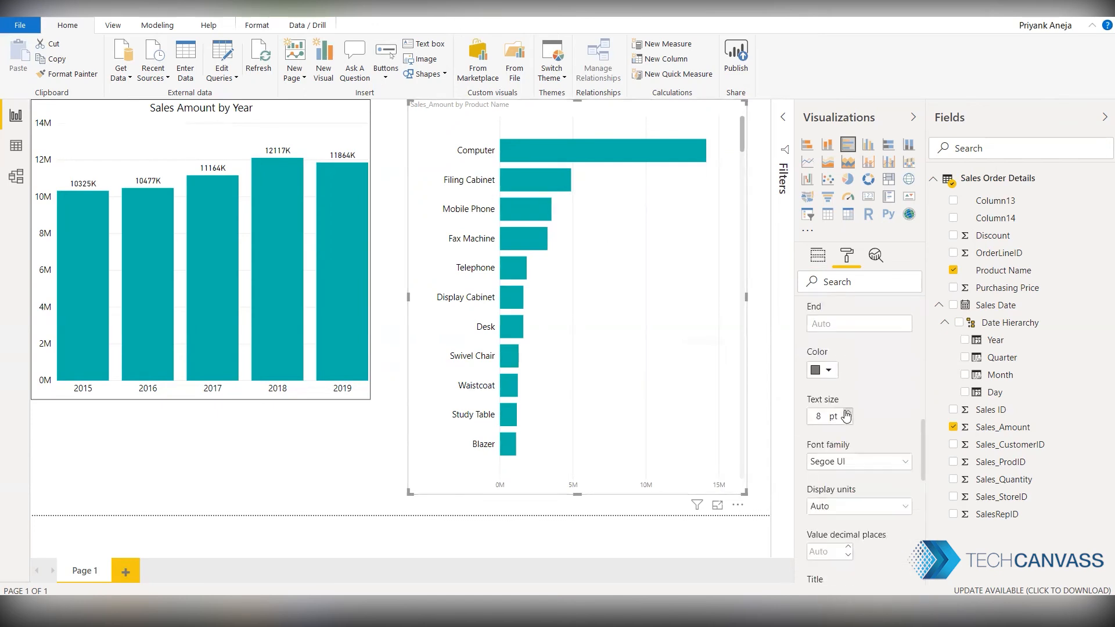
{"action": "left_click", "coordinate": [822, 370]}
{"action": "left_click", "coordinate": [823, 228]}
{"action": "left_click_drag", "start_coordinate": [830, 414], "coordinate": [810, 419]}
{"action": "type", "text": "11"}
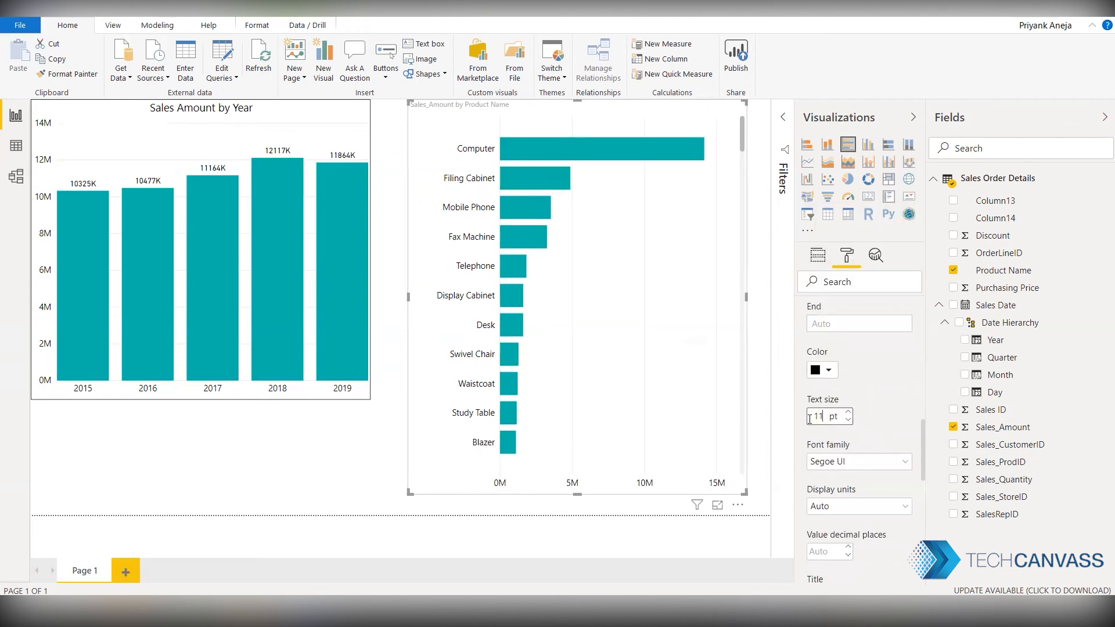
Change the default data color of the product bar chart's bars to a custom bright blue
{"action": "scroll", "coordinate": [889, 433], "scroll_direction": "down", "scroll_amount": 10}
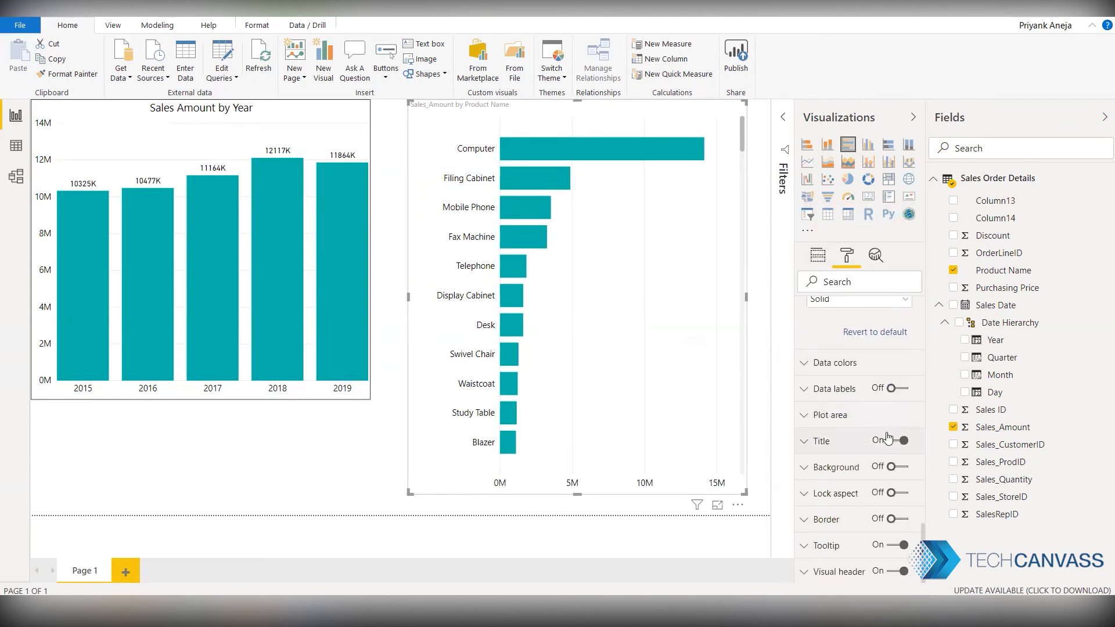
{"action": "left_click", "coordinate": [846, 373]}
{"action": "left_click", "coordinate": [825, 410]}
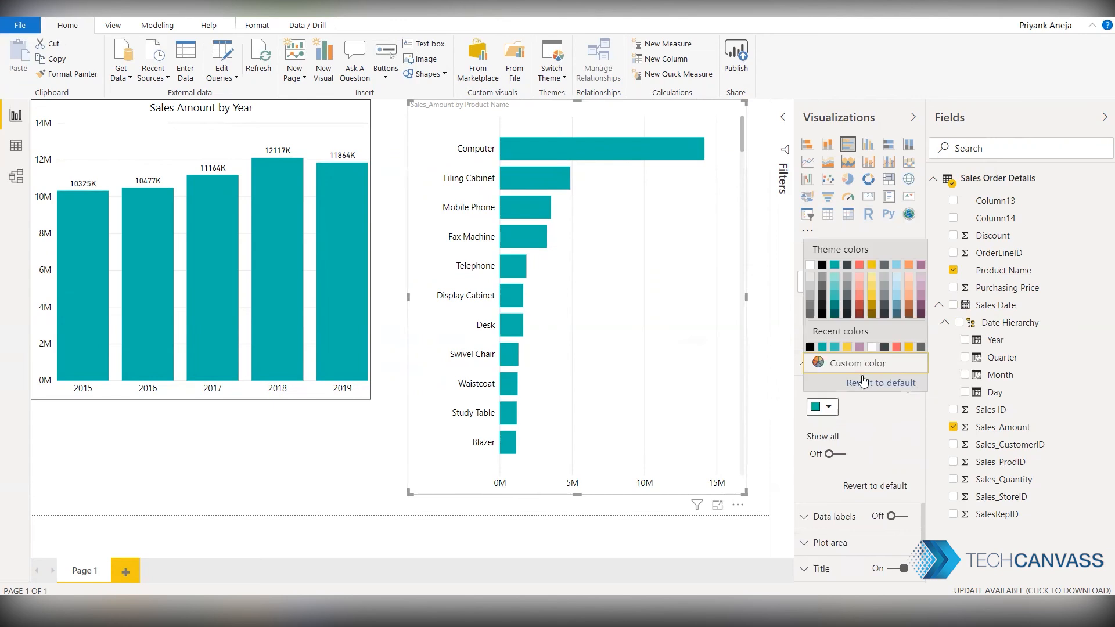
{"action": "left_click", "coordinate": [864, 370]}
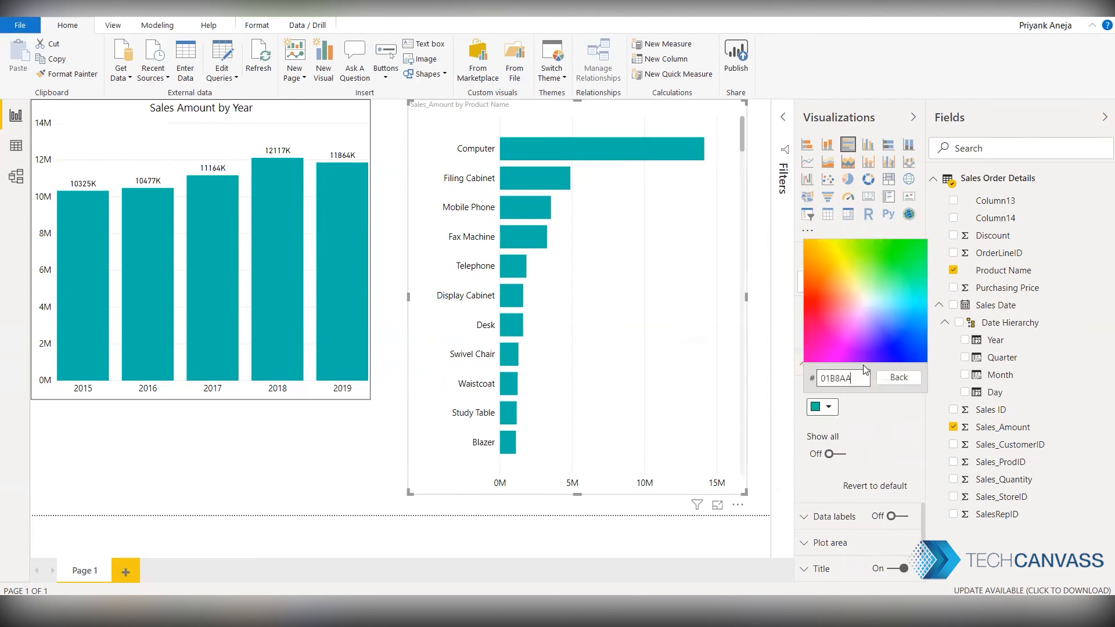
{"action": "left_click", "coordinate": [905, 336]}
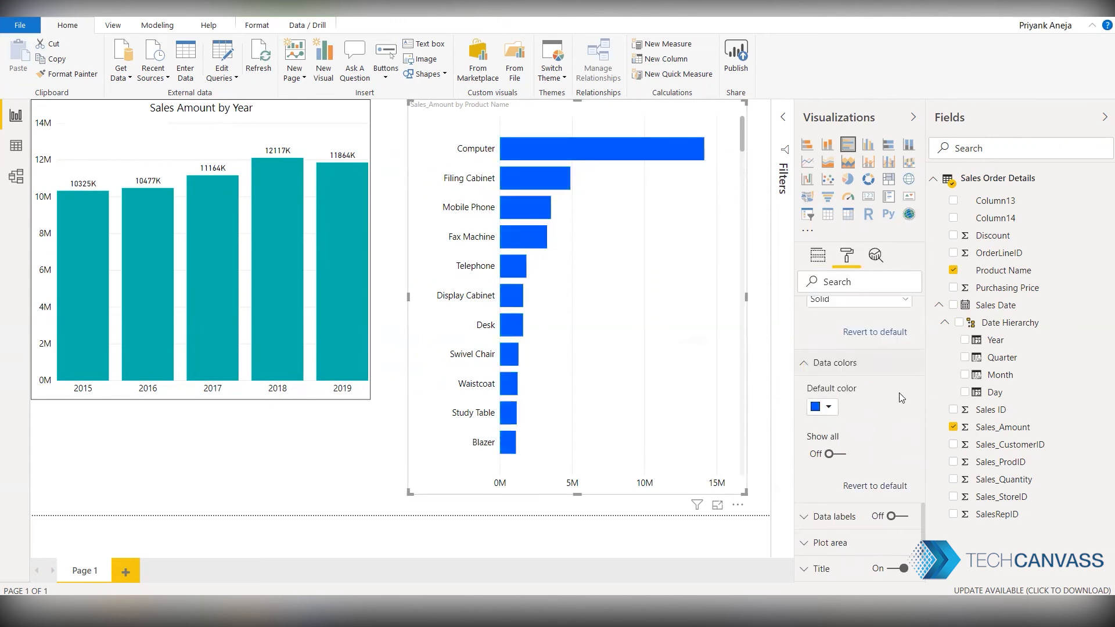
{"action": "left_click", "coordinate": [830, 366]}
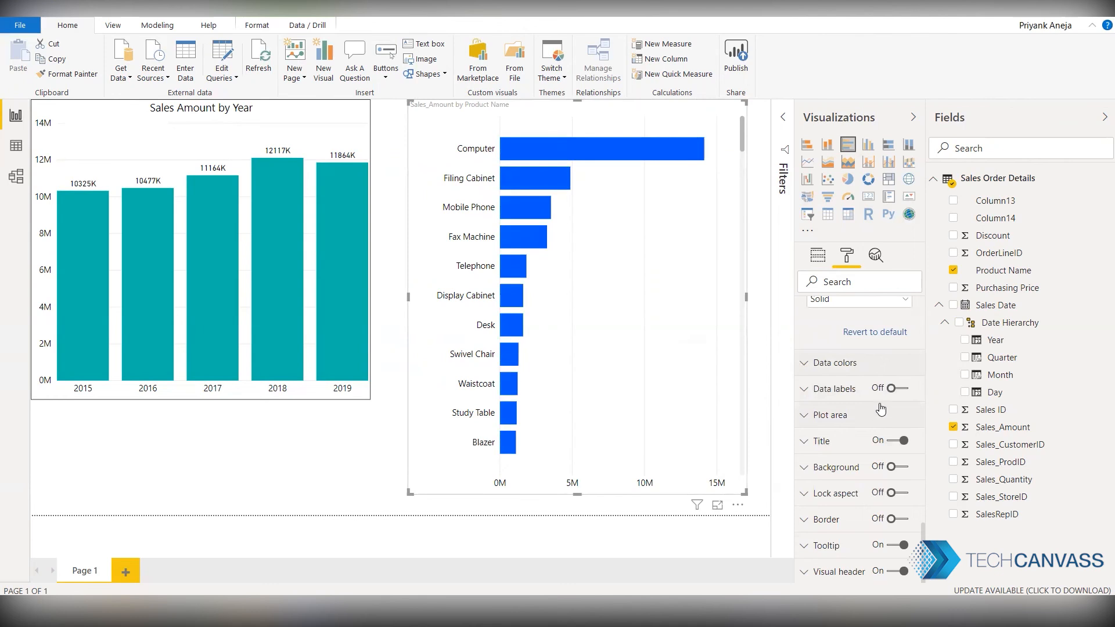
Turn on data labels for the bar chart, with black text and display units in Thousands
{"action": "left_click", "coordinate": [899, 389]}
{"action": "left_click", "coordinate": [841, 393]}
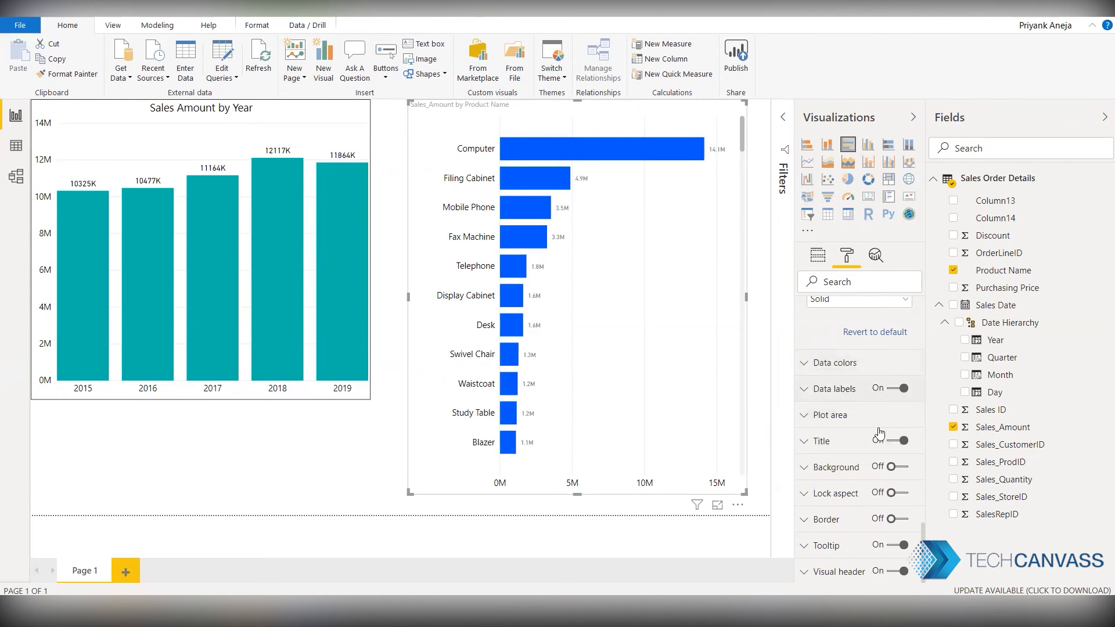
{"action": "scroll", "coordinate": [899, 462], "scroll_direction": "down", "scroll_amount": 2}
{"action": "left_click", "coordinate": [822, 360]}
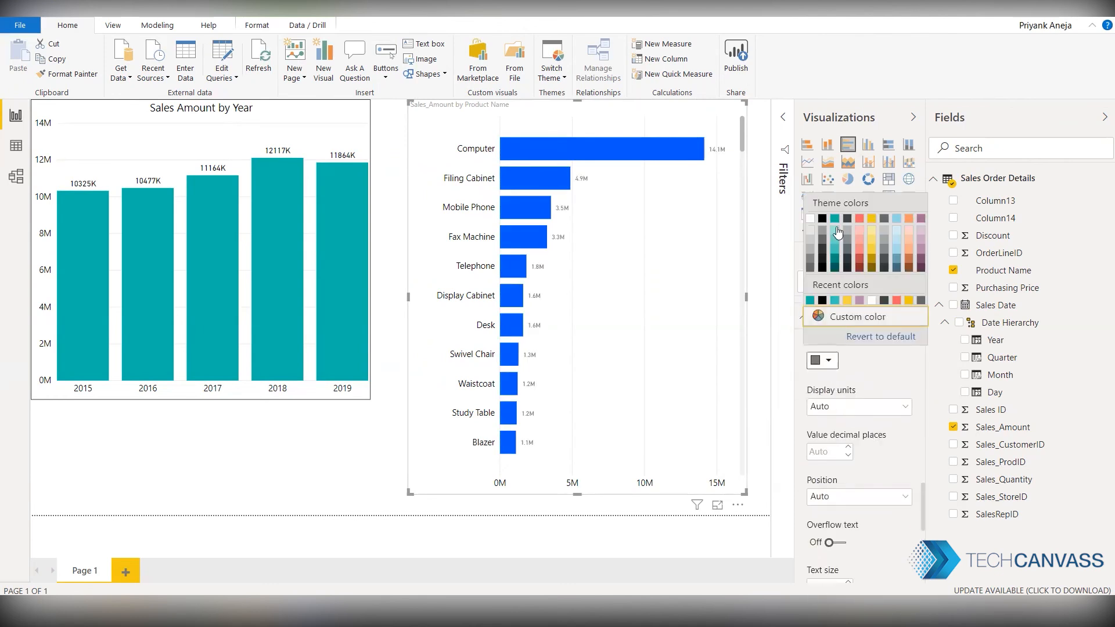
{"action": "left_click", "coordinate": [823, 221]}
{"action": "left_click", "coordinate": [851, 410]}
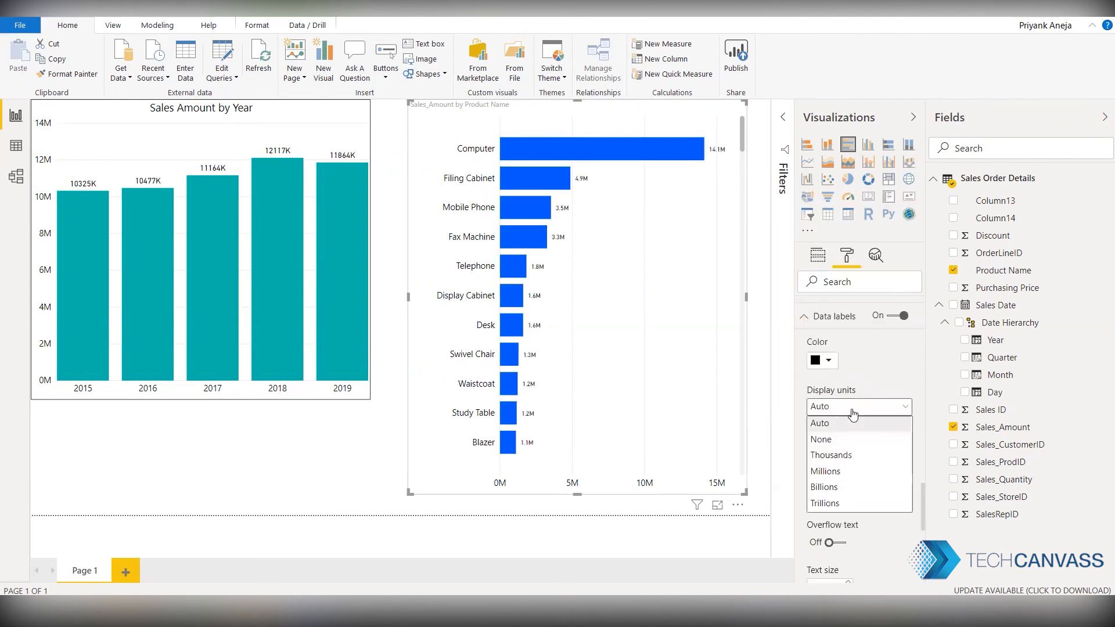
{"action": "left_click", "coordinate": [846, 456]}
{"action": "scroll", "coordinate": [864, 454], "scroll_direction": "down", "scroll_amount": 4}
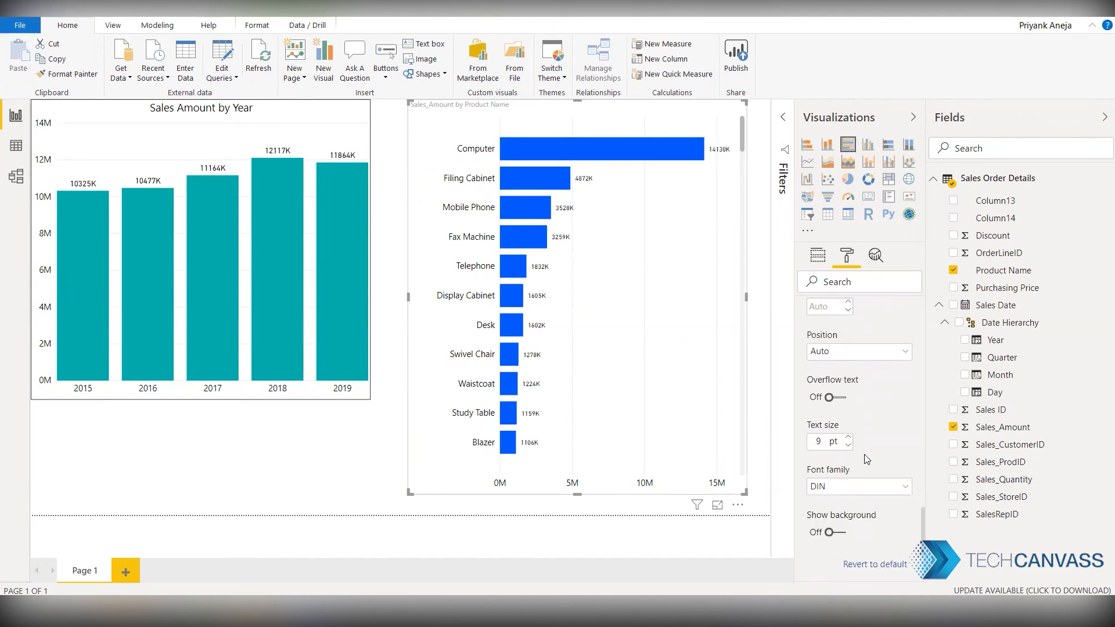
Change the bar chart's title text to "Sales Amount by Product"
{"action": "scroll", "coordinate": [864, 454], "scroll_direction": "down", "scroll_amount": 4}
{"action": "scroll", "coordinate": [839, 455], "scroll_direction": "up", "scroll_amount": 2}
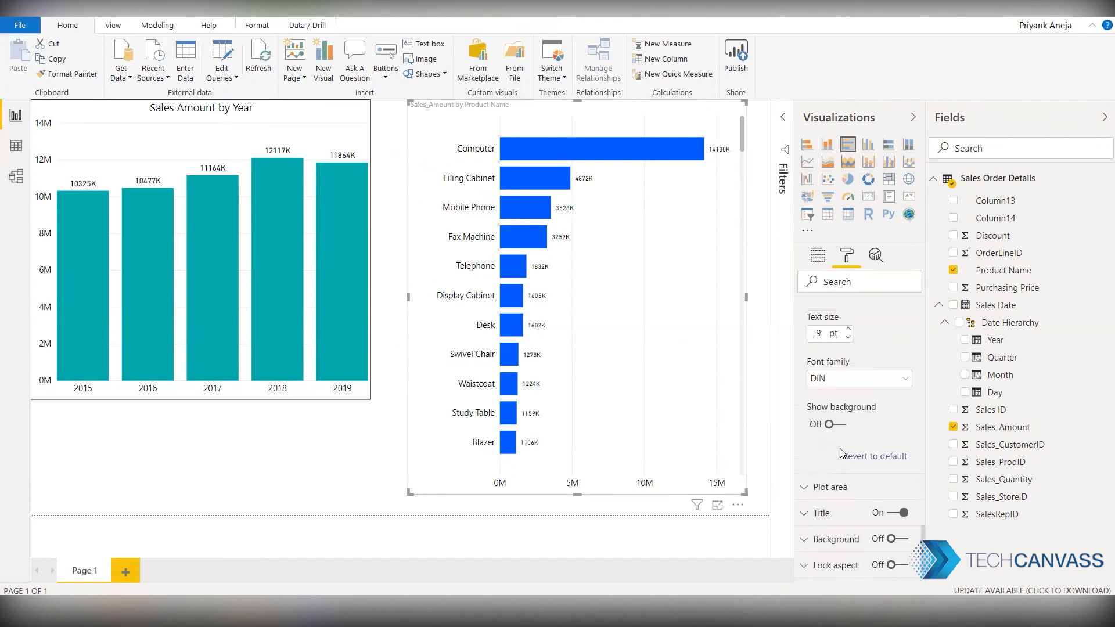
{"action": "left_click", "coordinate": [822, 513]}
{"action": "scroll", "coordinate": [885, 463], "scroll_direction": "down", "scroll_amount": 4}
{"action": "left_click", "coordinate": [833, 337]}
{"action": "key", "text": "BackSpace"}
{"action": "key", "text": "Right"}
{"action": "key", "text": "Right"}
{"action": "key", "text": "Right"}
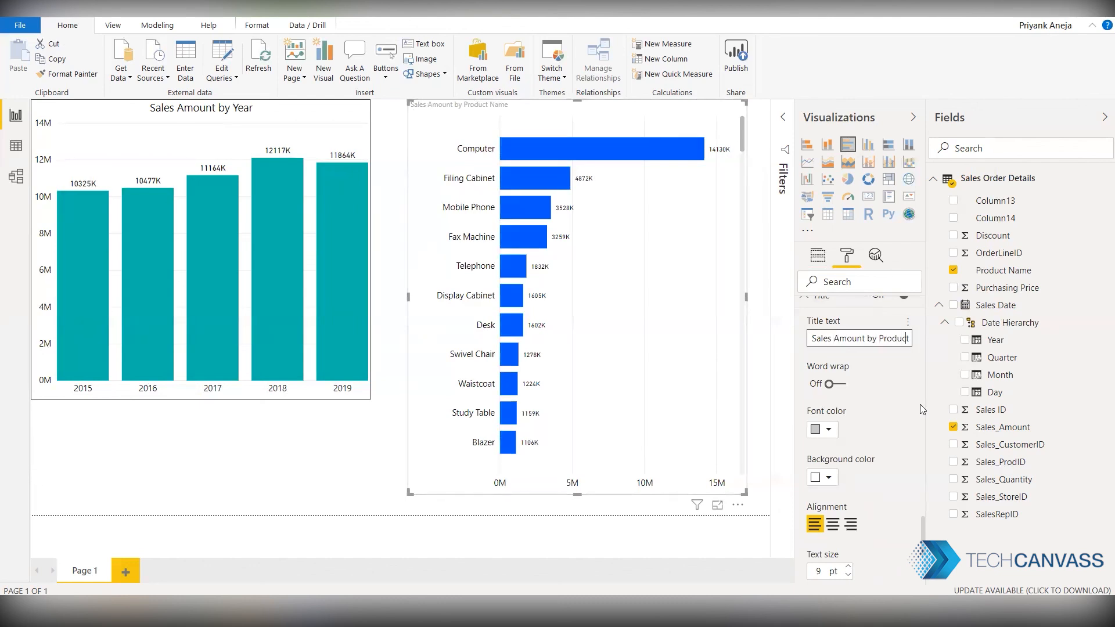
{"action": "key", "text": "shift+End"}
{"action": "key", "text": "BackSpace"}
Format the bar chart's title as black, centered text at 14 pt
{"action": "left_click", "coordinate": [826, 429]}
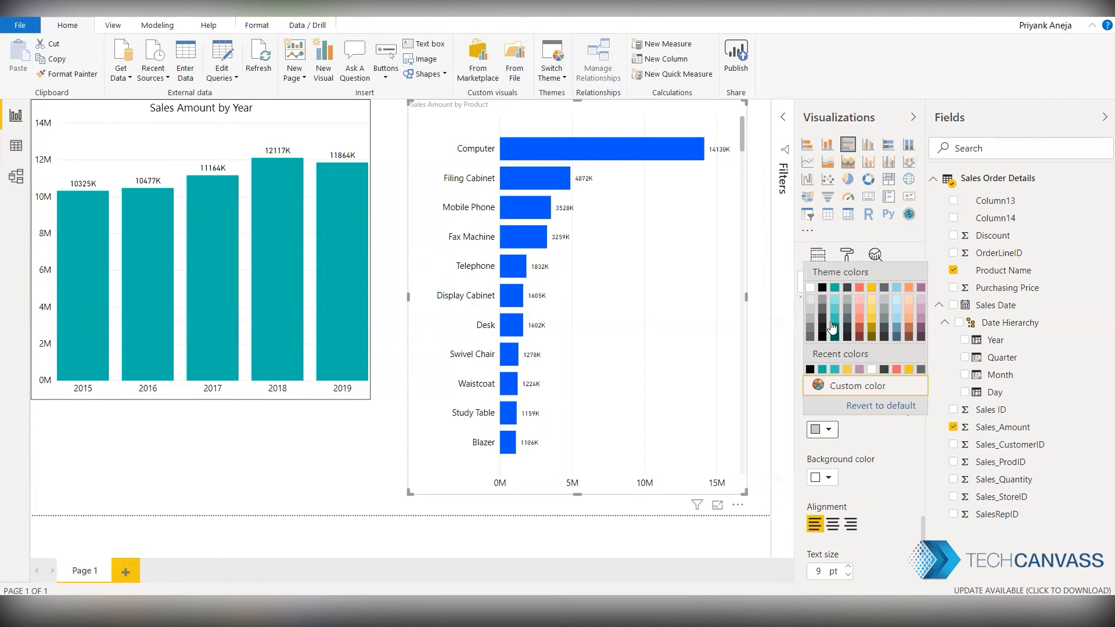
{"action": "left_click", "coordinate": [822, 288]}
{"action": "left_click", "coordinate": [834, 524]}
{"action": "scroll", "coordinate": [859, 406], "scroll_direction": "down", "scroll_amount": 3}
{"action": "type", "text": "14"}
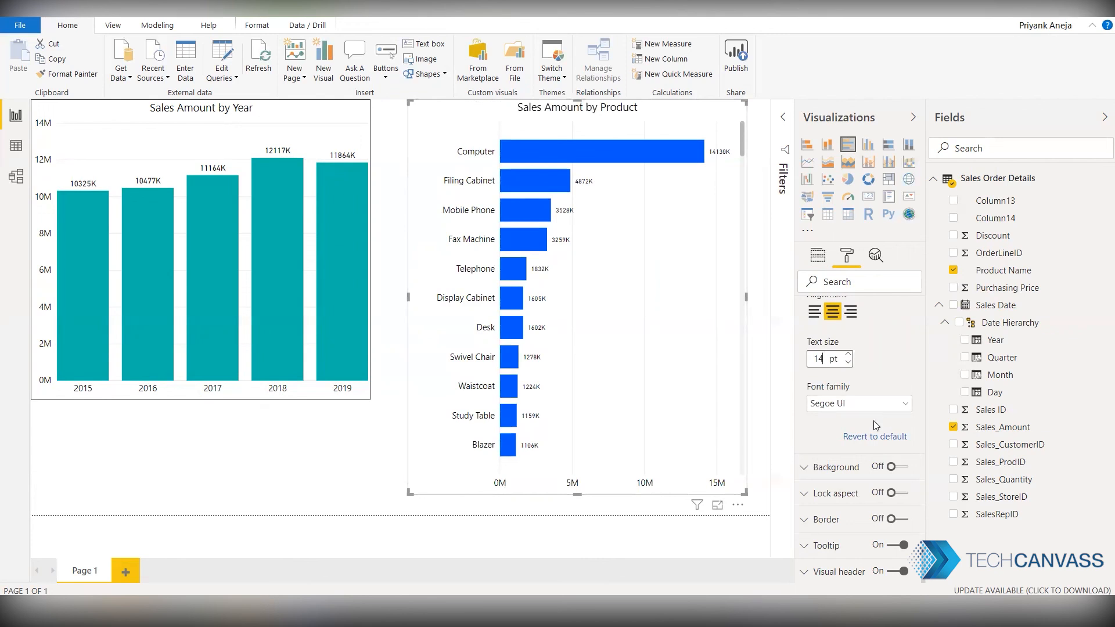
Turn on the border around the bar chart, leave its background off, and deselect the chart
{"action": "left_click", "coordinate": [899, 468]}
{"action": "left_click", "coordinate": [900, 468]}
{"action": "left_click", "coordinate": [906, 521]}
{"action": "left_click", "coordinate": [381, 468]}
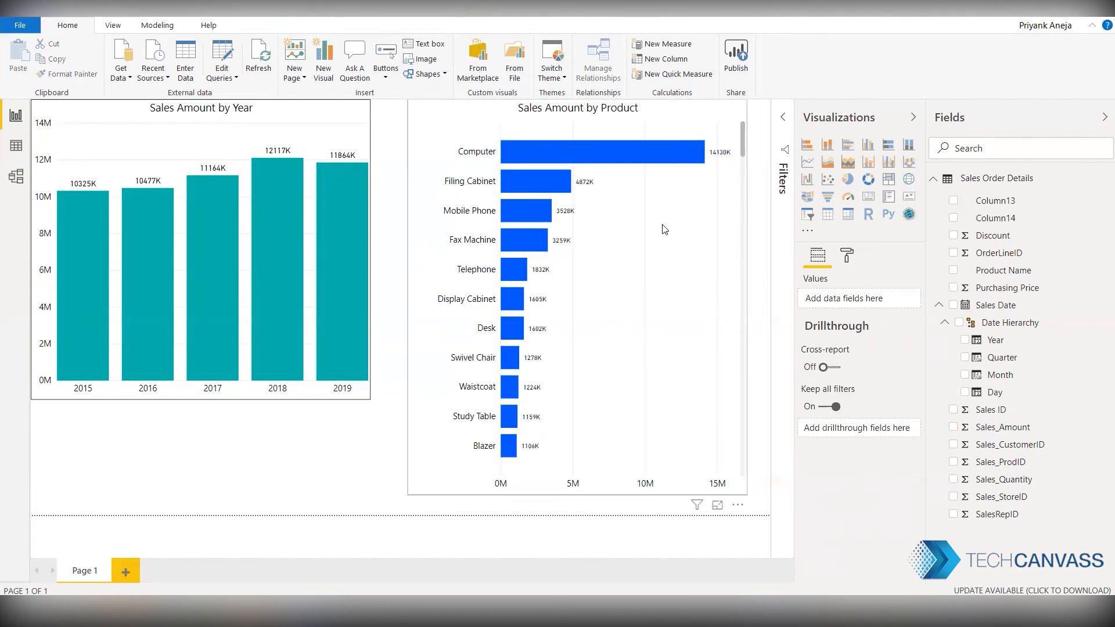
Look through the full list of products in the Sales Amount by Product chart and return to its start
{"action": "scroll", "coordinate": [664, 230], "scroll_direction": "down", "scroll_amount": 10}
{"action": "scroll", "coordinate": [663, 231], "scroll_direction": "down", "scroll_amount": 5}
{"action": "scroll", "coordinate": [665, 230], "scroll_direction": "up", "scroll_amount": 15}
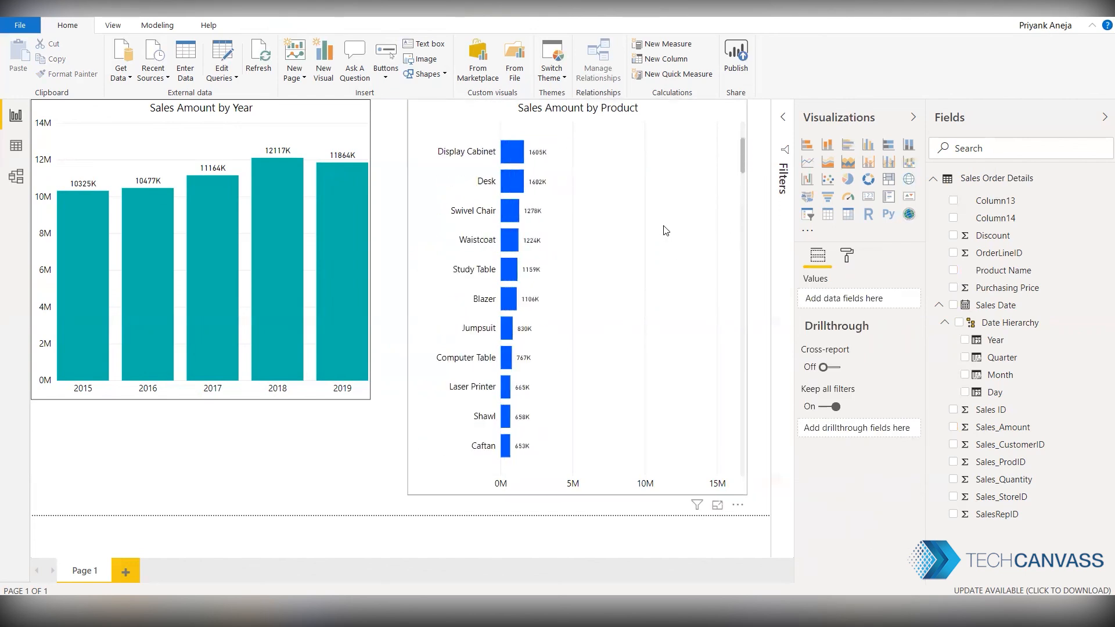
{"action": "scroll", "coordinate": [665, 230], "scroll_direction": "up", "scroll_amount": 5}
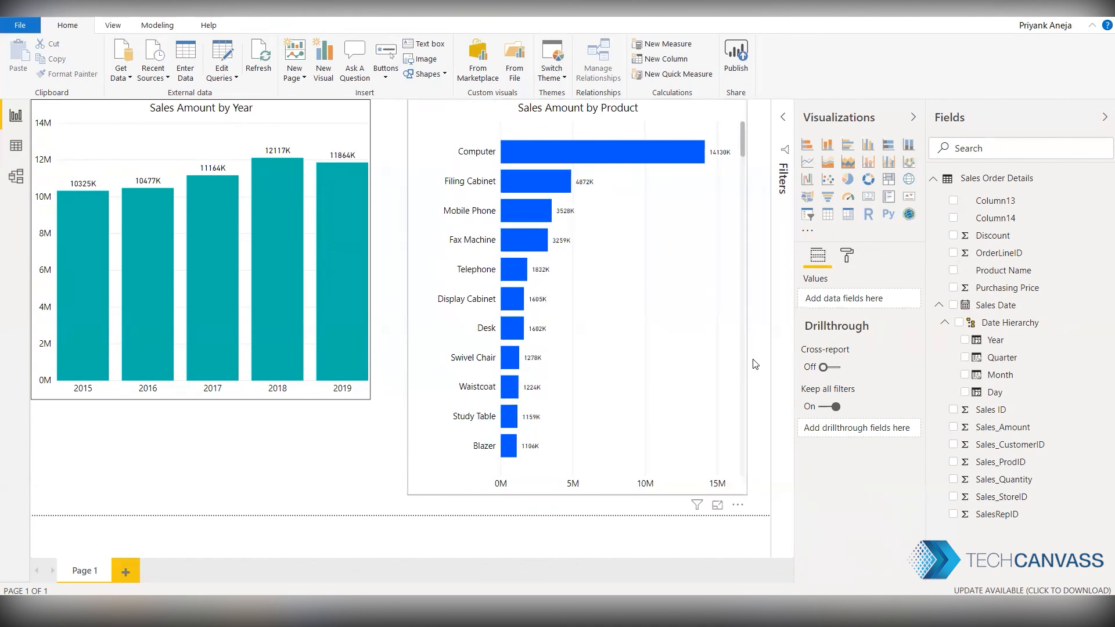
{"action": "left_click", "coordinate": [747, 198]}
{"action": "left_click", "coordinate": [358, 423]}
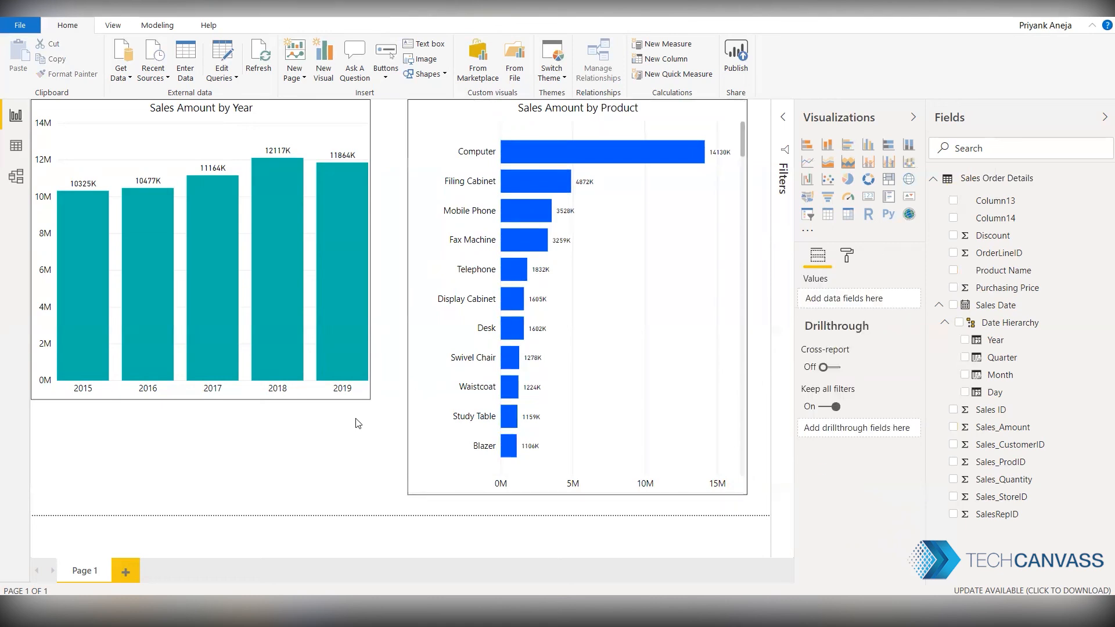